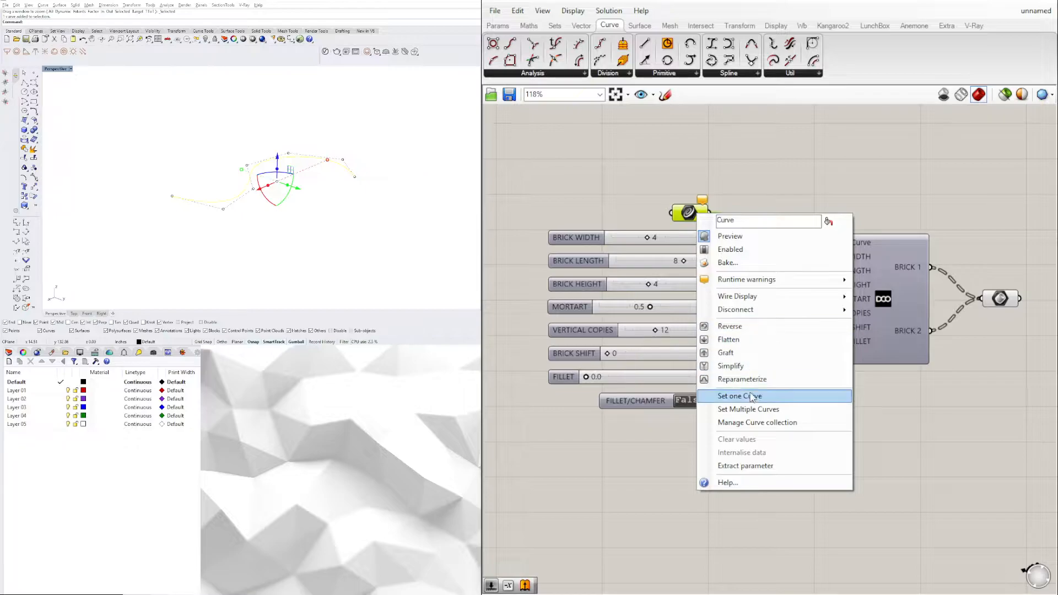
Step: Assign the wavy Rhino curve to the Curve parameter that feeds the brick wall component
left_click(750, 396)
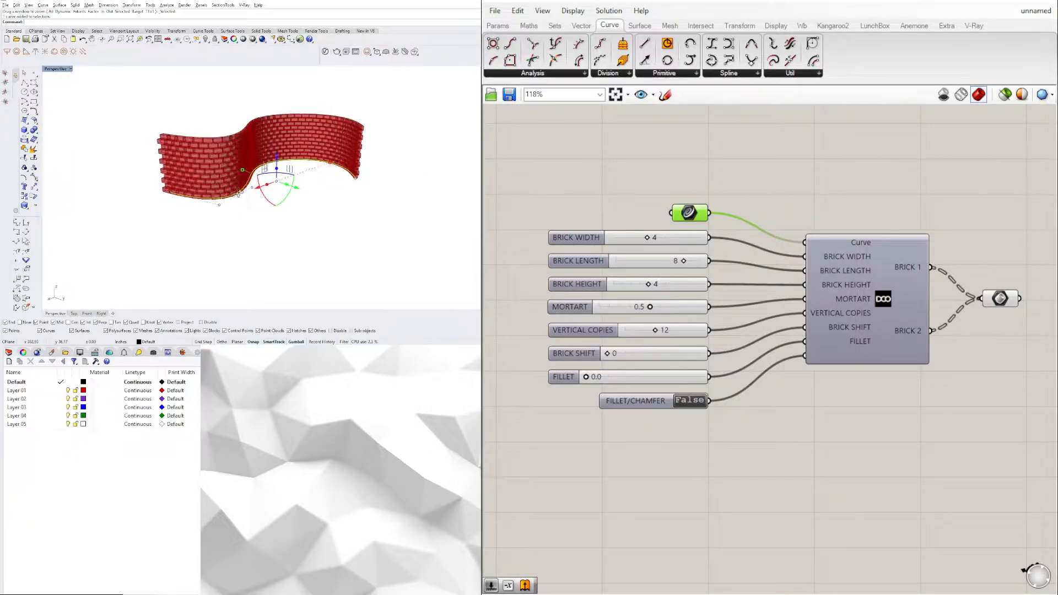
scroll(216, 168, "up", 6)
scroll(247, 177, "down", 1)
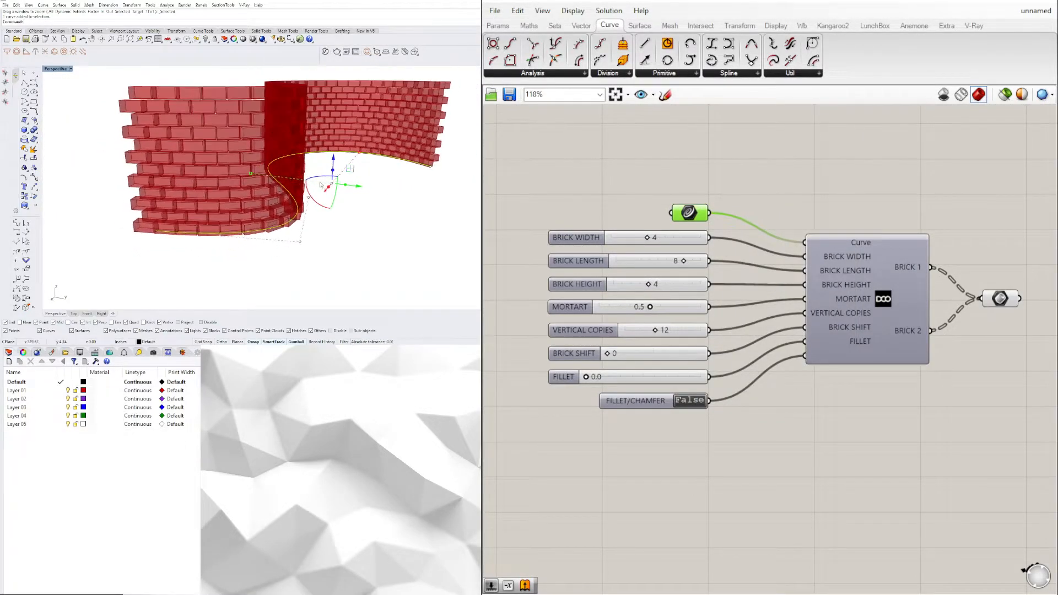
scroll(575, 363, "up", 5)
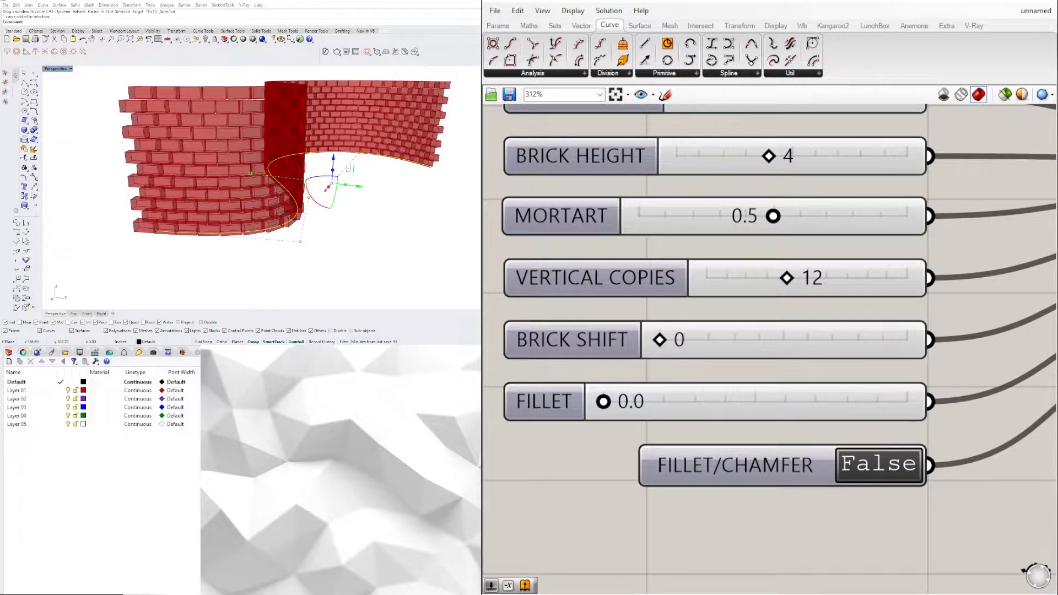
key("alt+Tab")
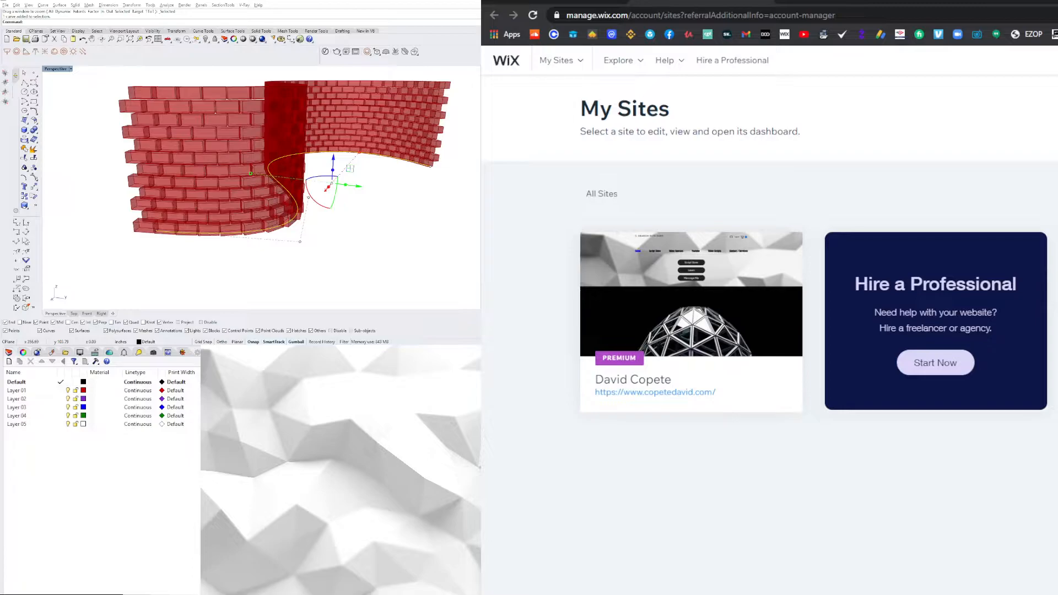
mouse_move(583, 594)
key("alt+Tab")
right_click_drag(330, 203, 241, 189)
scroll(190, 190, "down", 5)
scroll(173, 196, "up", 6)
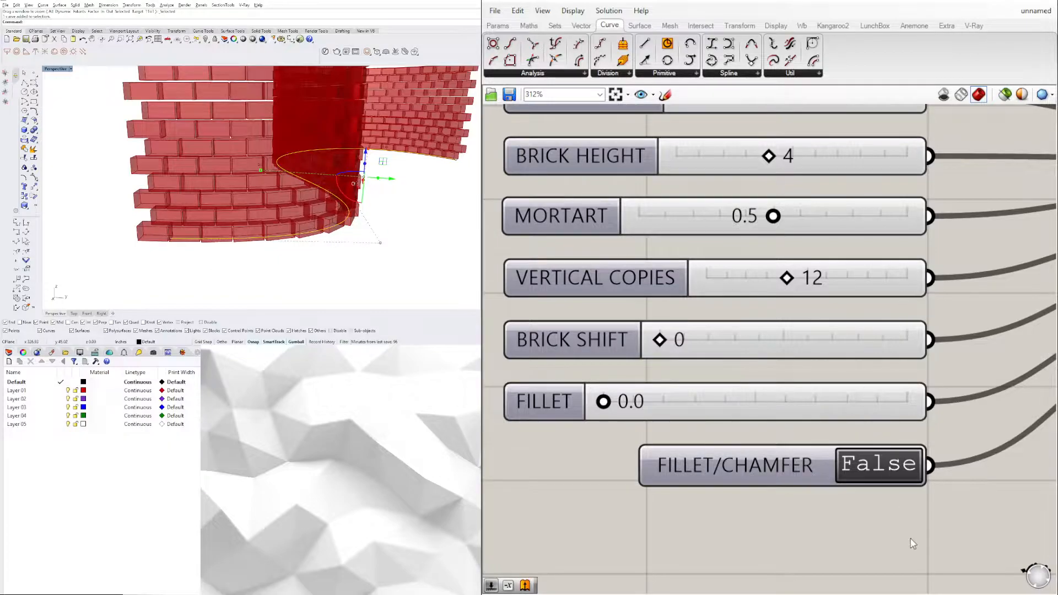
scroll(321, 243, "down", 6)
right_click_drag(345, 218, 309, 227)
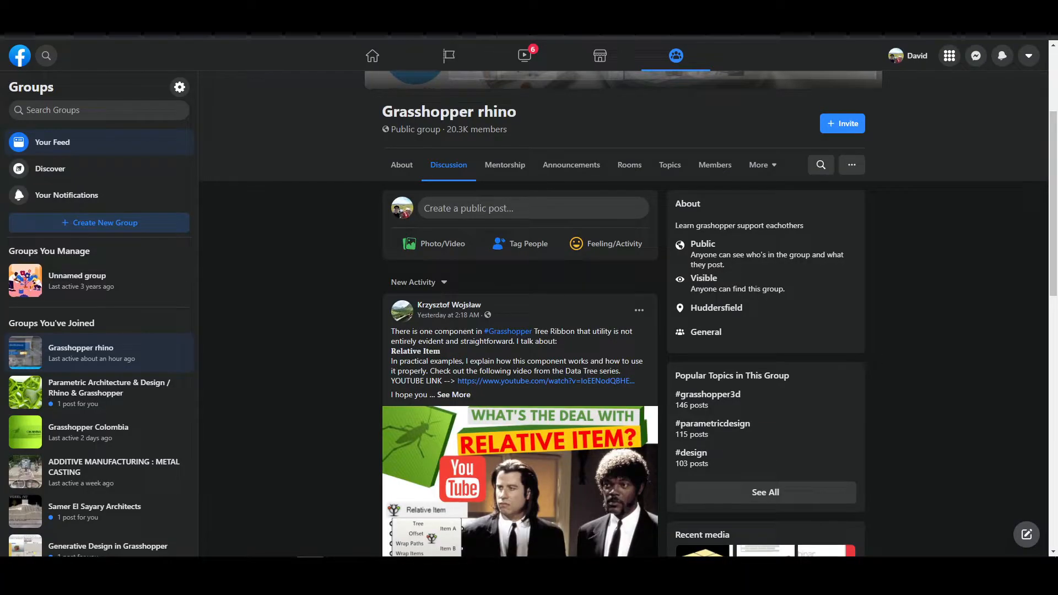
Step: Browse the Grasshopper rhino Facebook group to the Brick Wall post and examine its component image and comments
scroll(663, 333, "down", 1)
scroll(614, 326, "up", 4)
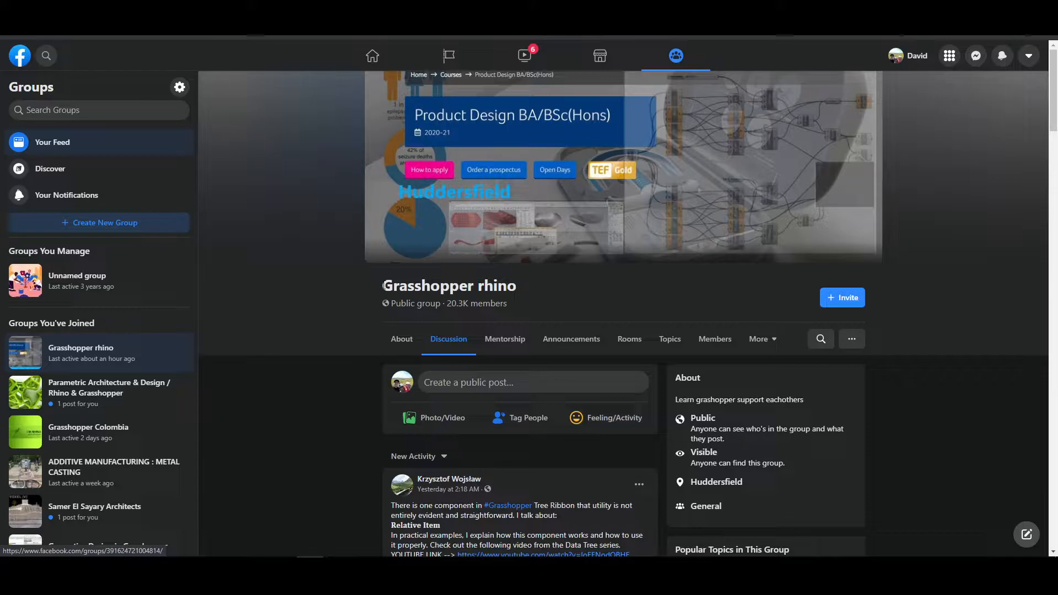
left_click_drag(382, 285, 517, 287)
left_click(912, 384)
scroll(904, 378, "down", 10)
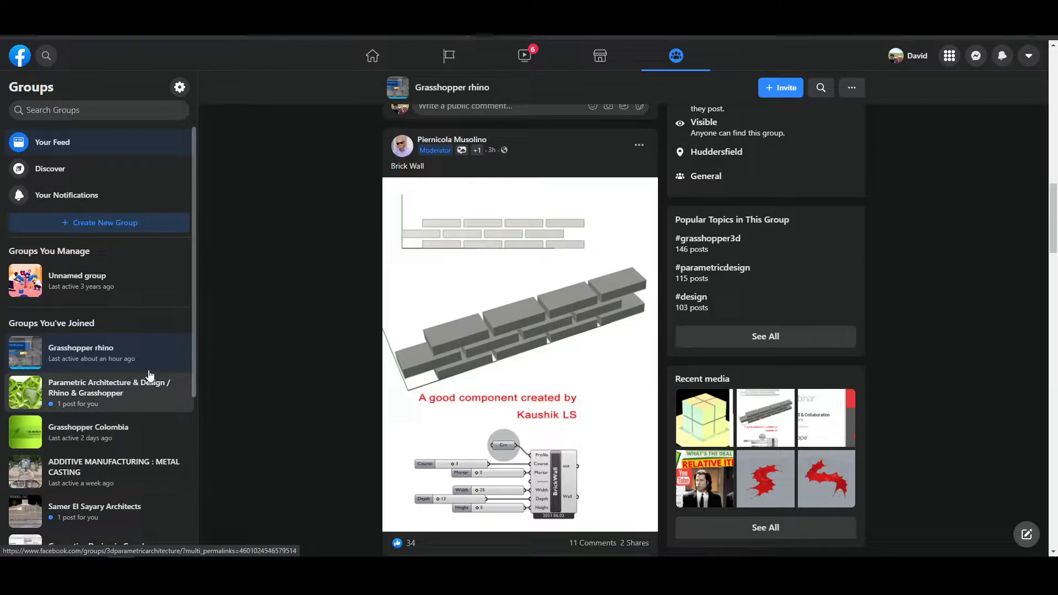
scroll(426, 487, "down", 3)
scroll(460, 253, "up", 4)
scroll(287, 344, "down", 2)
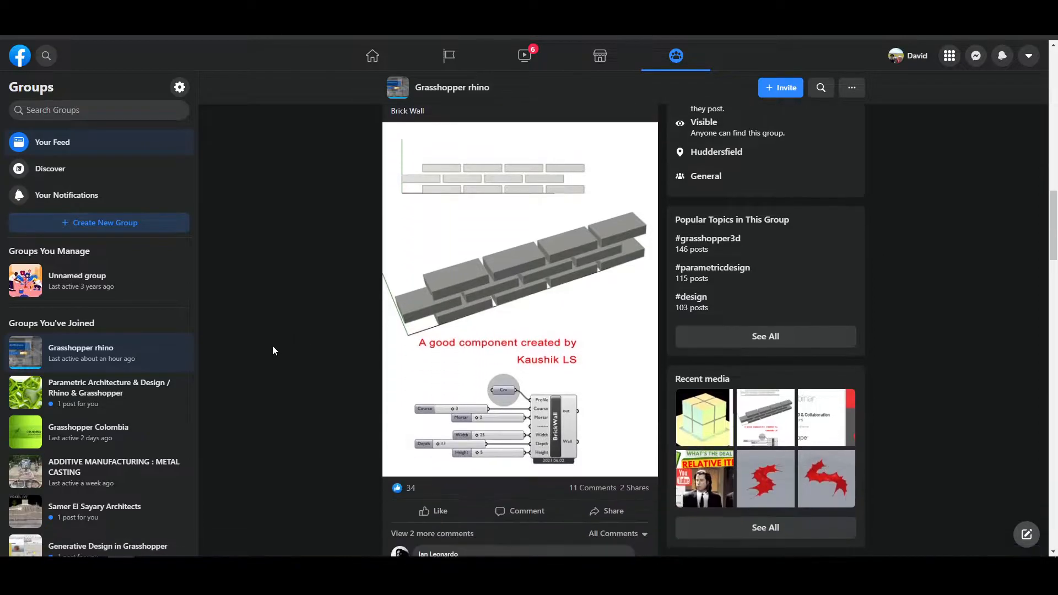
scroll(246, 290, "down", 13)
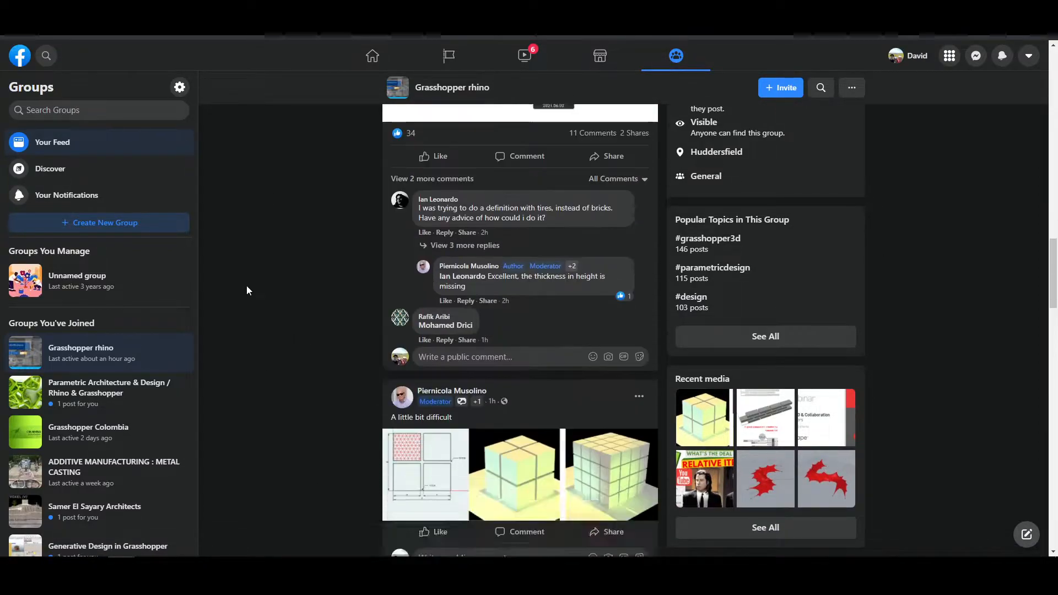
scroll(246, 290, "up", 7)
scroll(246, 285, "up", 8)
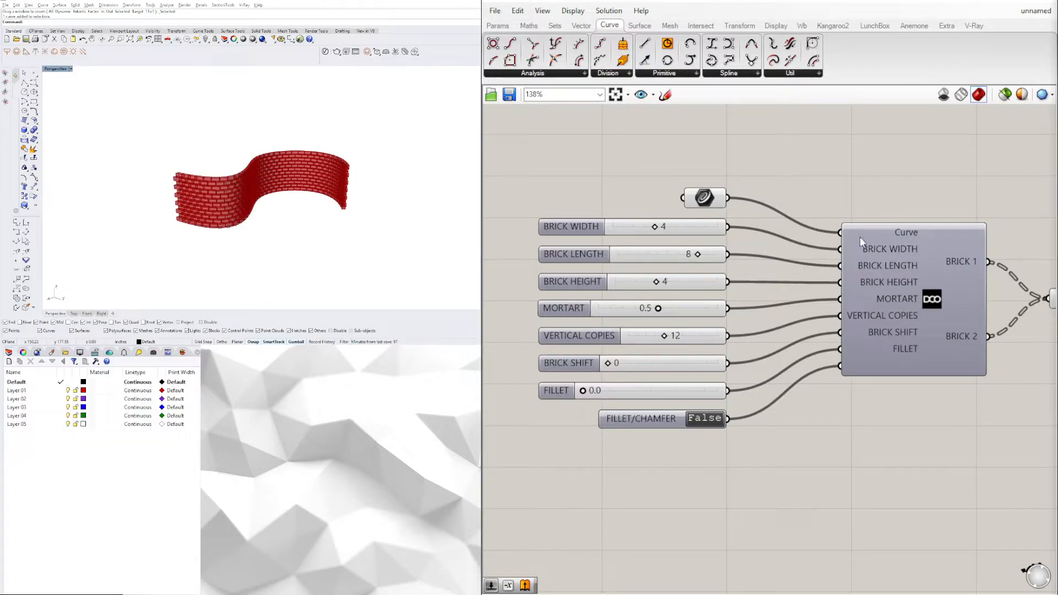
Step: Set the brick width to 5 and the brick length to 9
right_click_drag(809, 203, 739, 184)
scroll(735, 250, "down", 2)
right_click_drag(738, 255, 668, 222)
scroll(657, 243, "up", 6)
right_click_drag(527, 198, 692, 255)
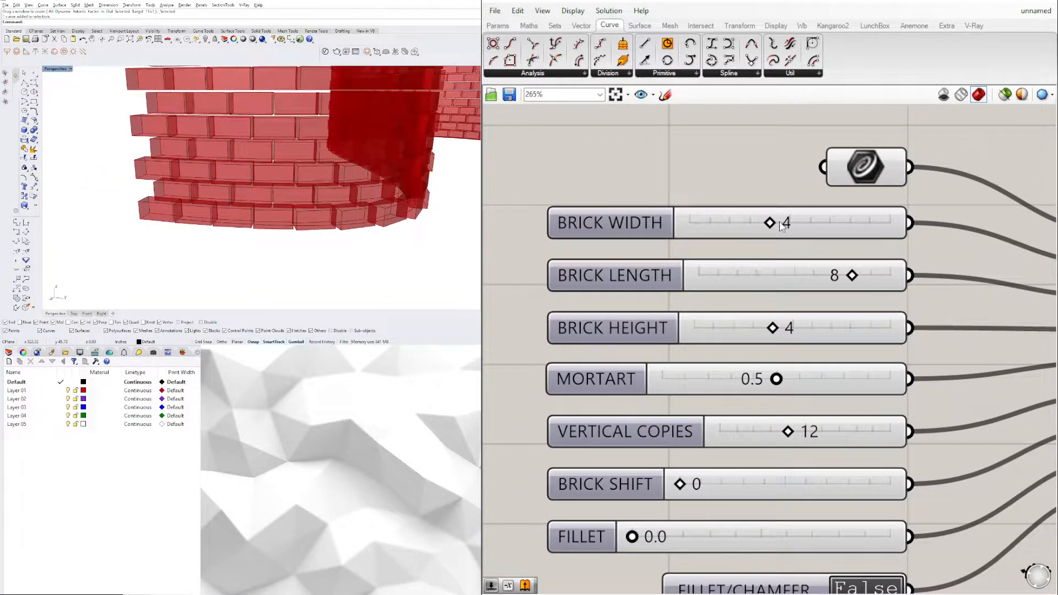
left_click_drag(768, 224, 788, 224)
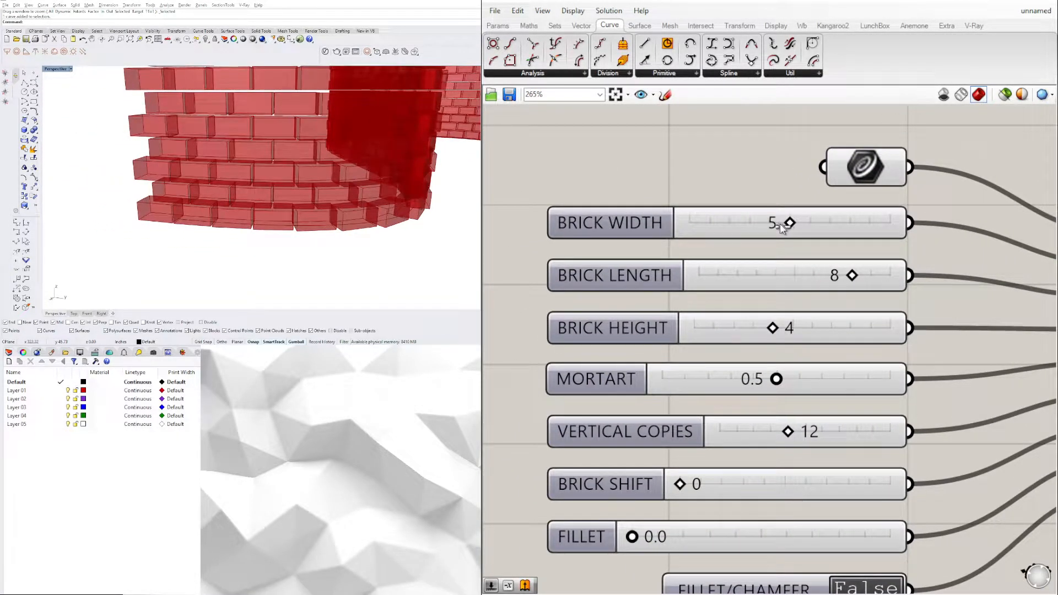
left_click_drag(852, 275, 877, 277)
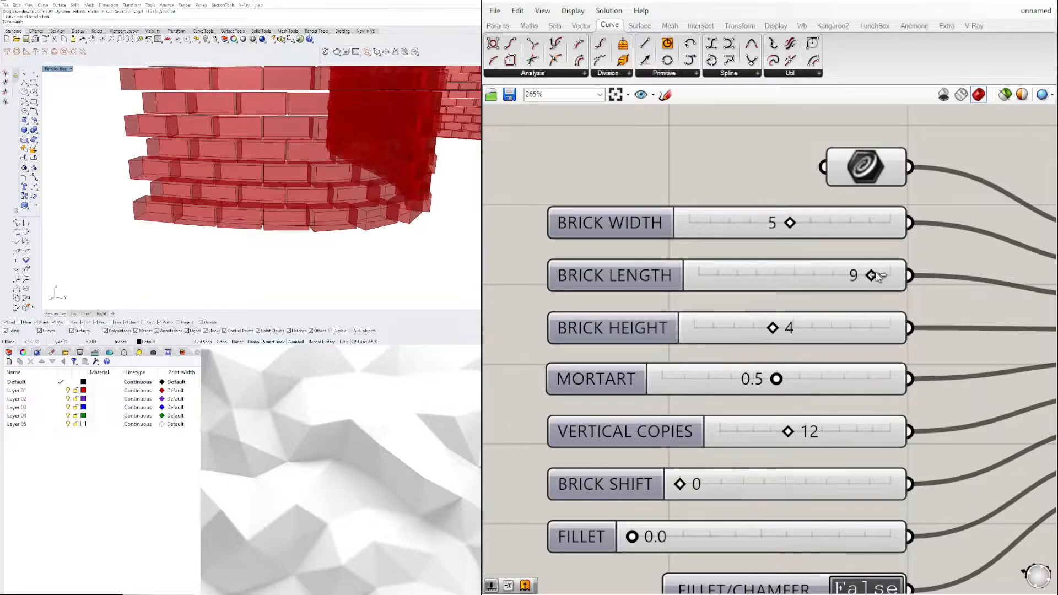
mouse_move(772, 328)
left_mouse_down()
mouse_move(738, 333)
mouse_move(772, 329)
left_mouse_up()
Step: Set the brick length back to 8 and the brick width back to 4
double_click(850, 278)
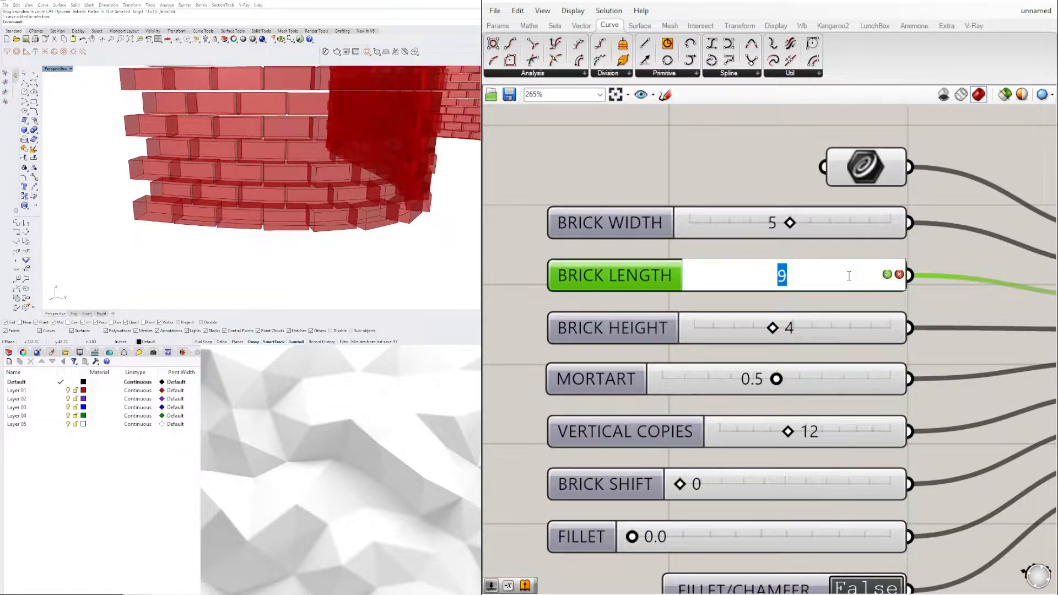
type("8")
key("Return")
double_click(769, 225)
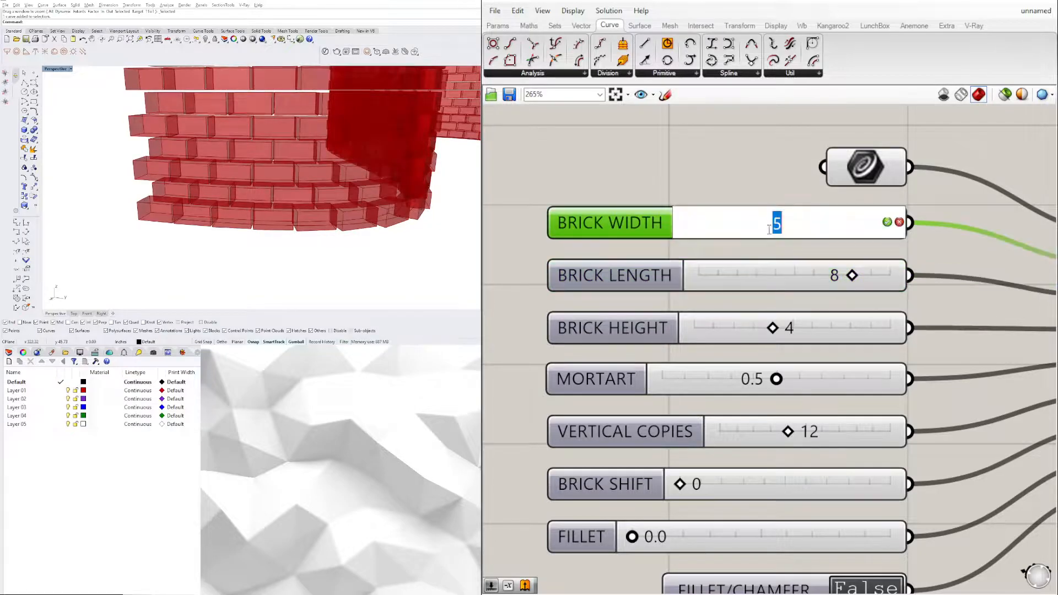
type("4")
key("Return")
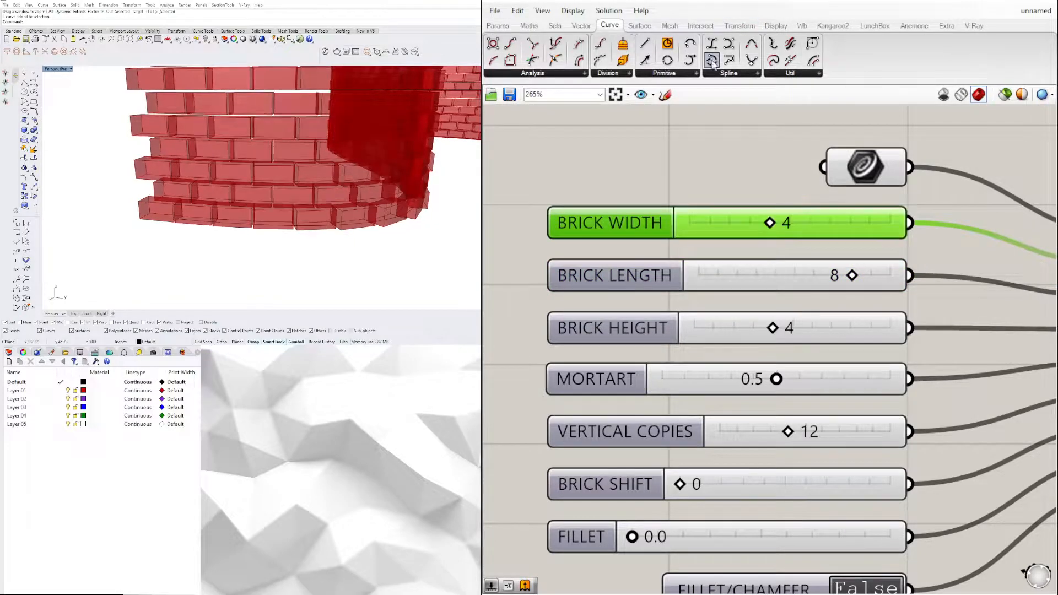
Step: Keep the mortar at 0.5 and set the vertical copies to 14
mouse_move(776, 380)
left_mouse_down()
mouse_move(798, 379)
mouse_move(775, 380)
left_mouse_up()
double_click(763, 379)
key("Return")
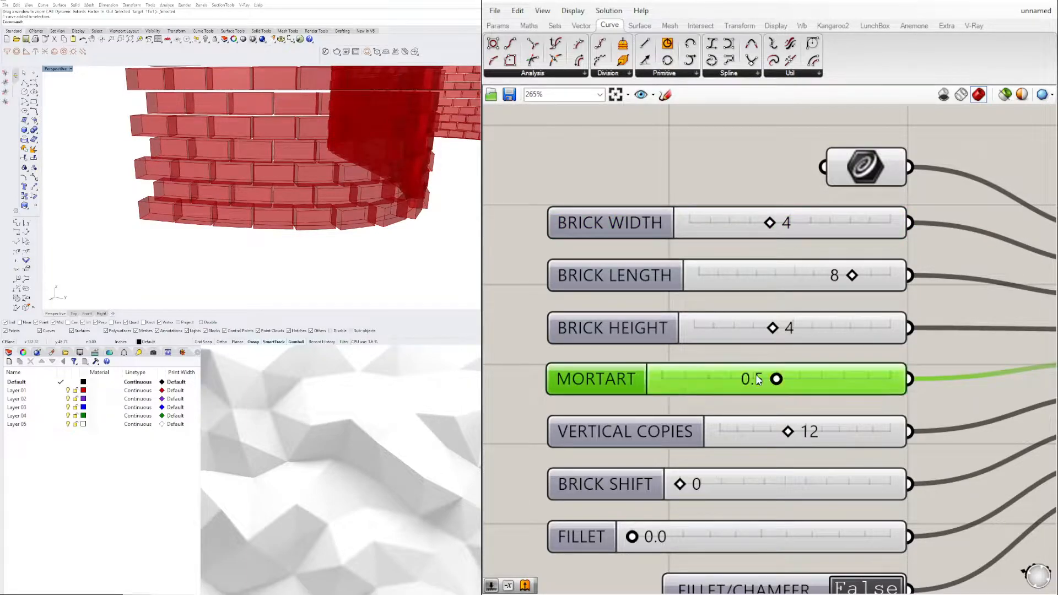
scroll(152, 210, "down", 5)
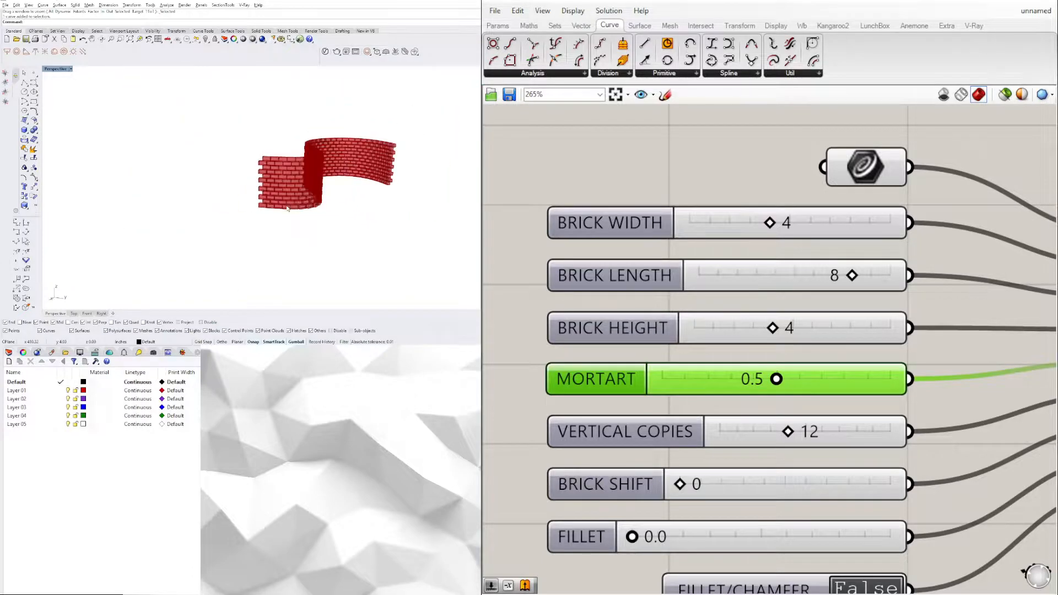
mouse_move(789, 432)
left_mouse_down()
mouse_move(851, 432)
mouse_move(806, 432)
left_mouse_up()
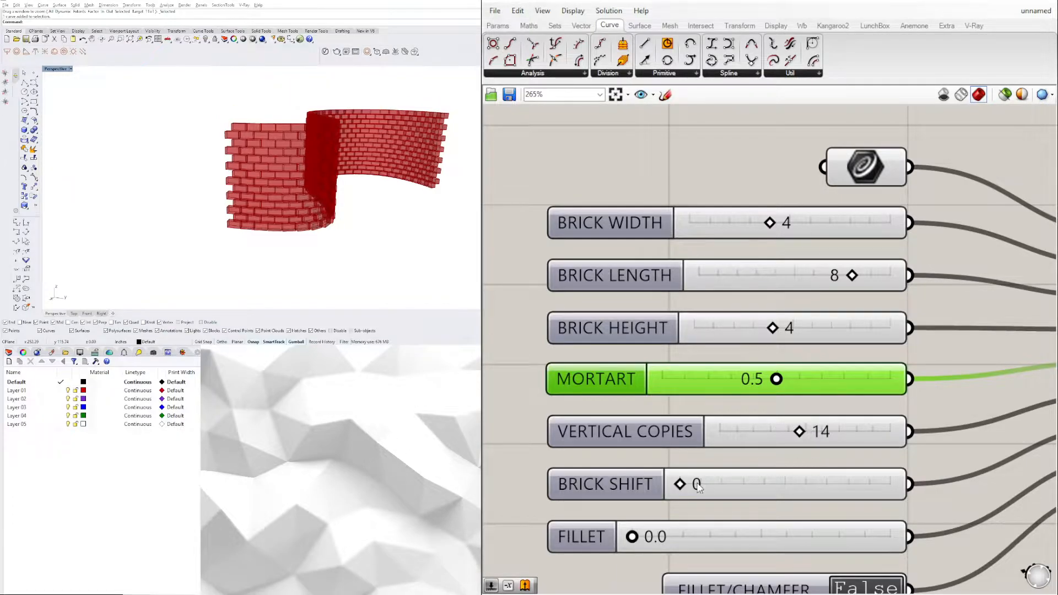
Step: Set the brick shift to 4 and check the gaps between the bricks up close
scroll(297, 258, "up", 3)
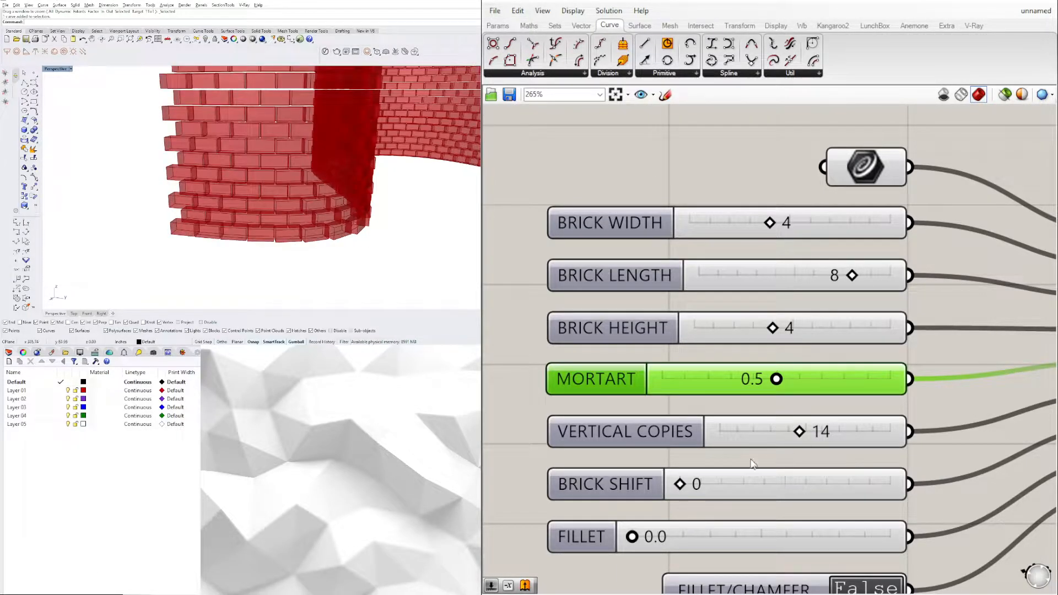
left_click_drag(679, 488, 770, 485)
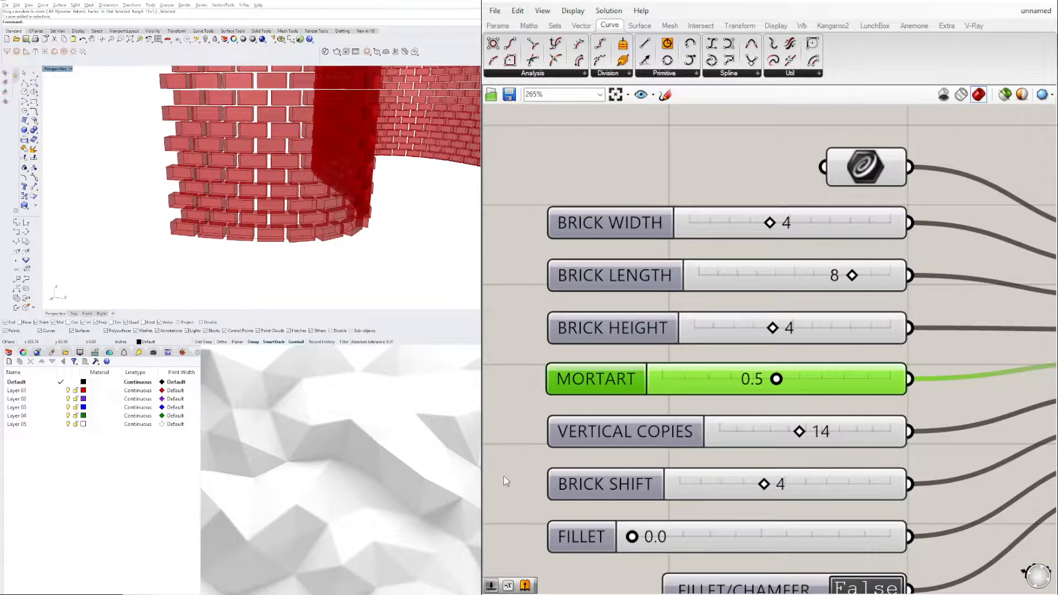
scroll(227, 220, "down", 2)
scroll(252, 251, "up", 6)
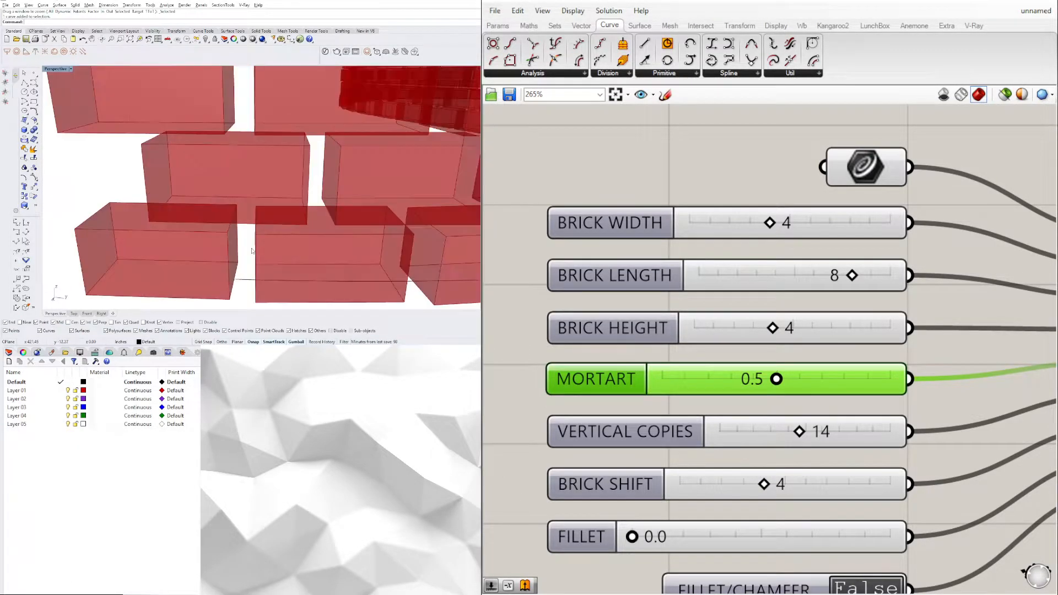
scroll(252, 250, "down", 3)
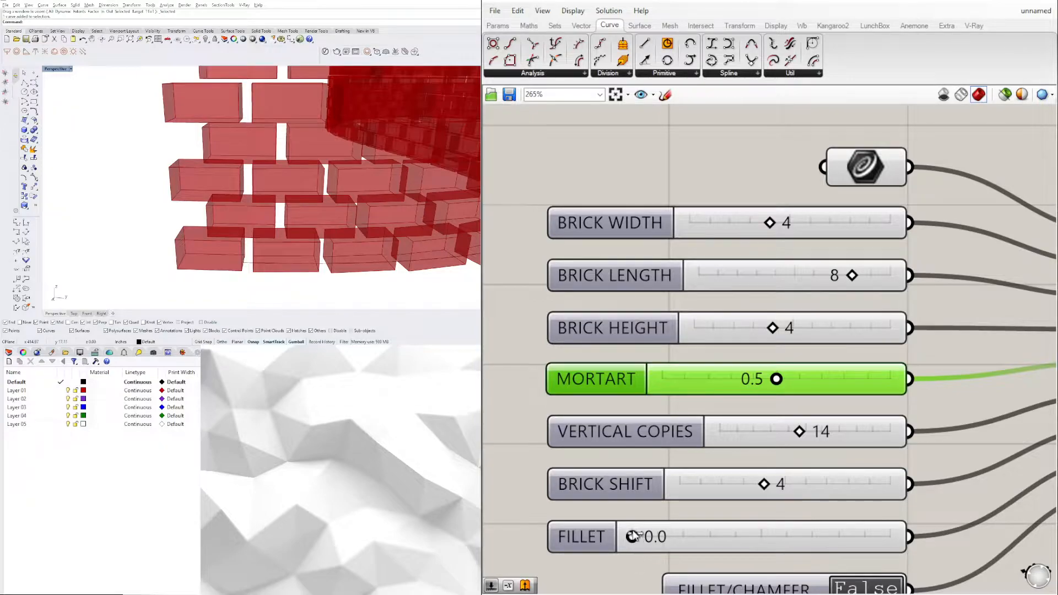
Step: Set the fillet value to 2.7 and look over the whole wall
left_click_drag(631, 536, 659, 535)
left_click_drag(634, 536, 701, 537)
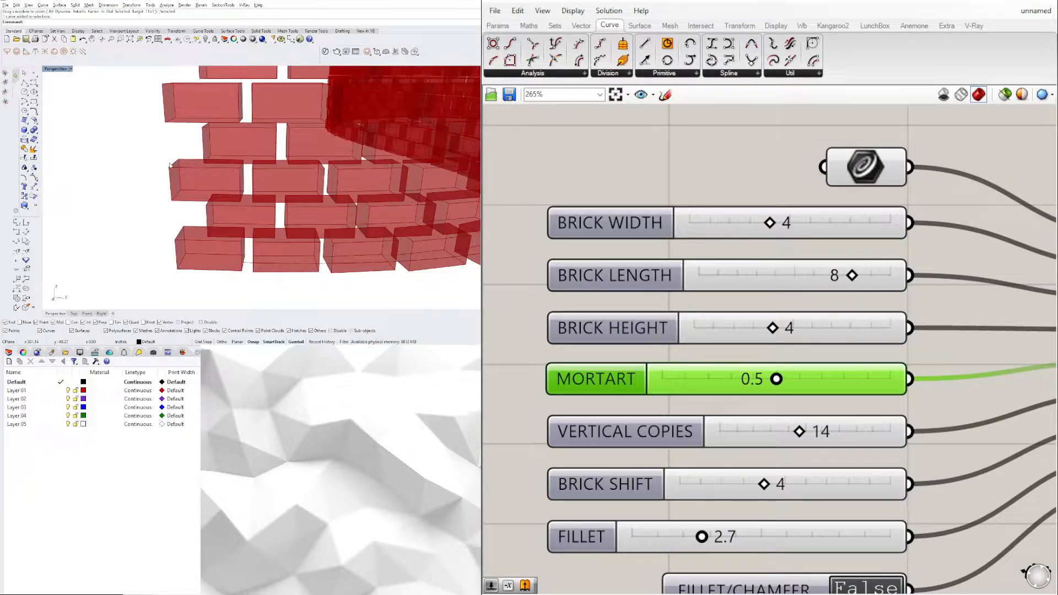
scroll(155, 192, "down", 10)
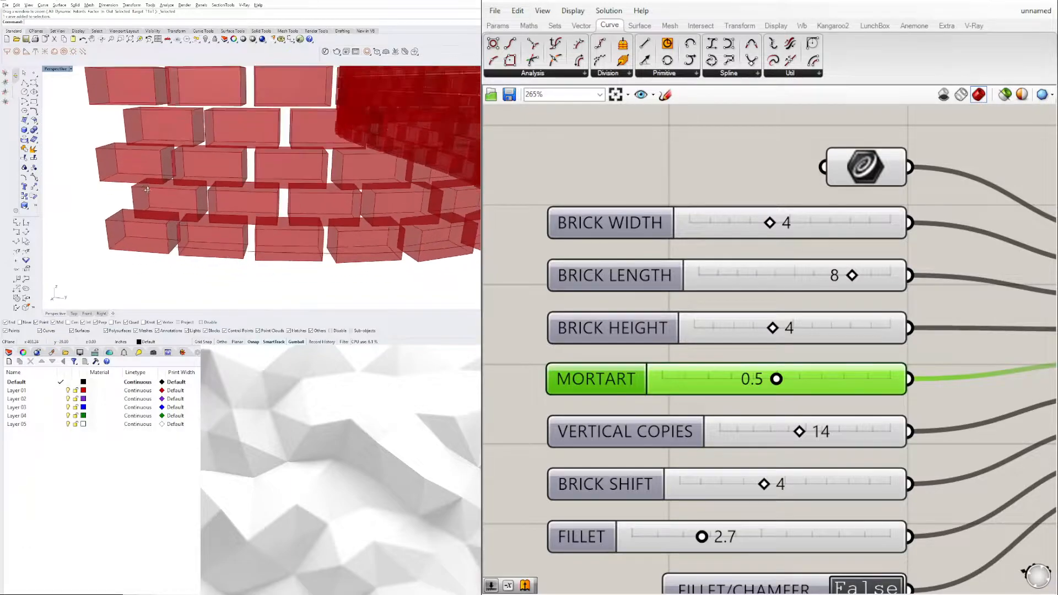
right_click_drag(276, 160, 223, 201)
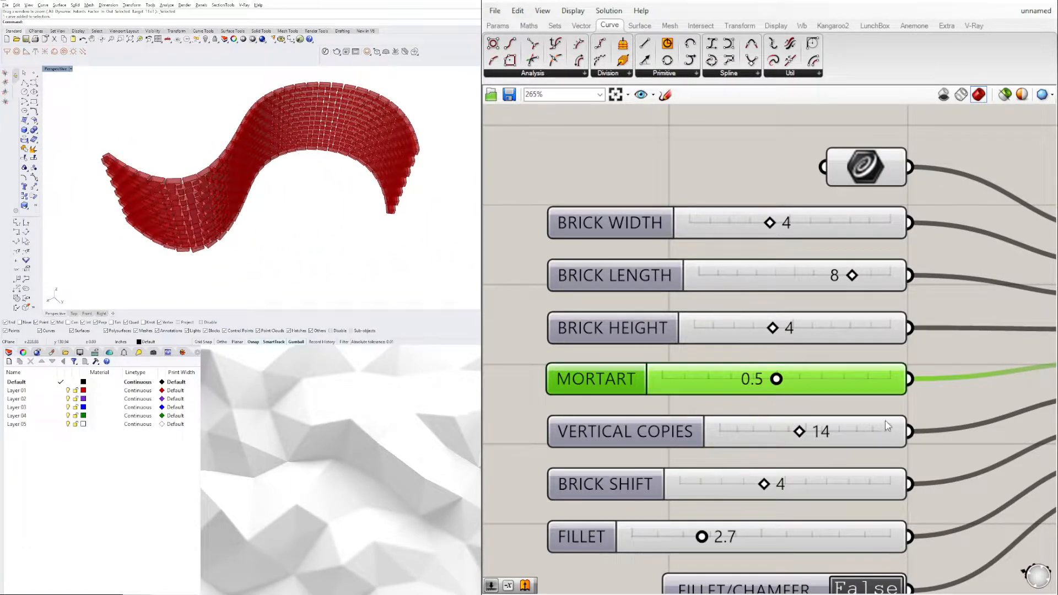
Step: Switch the FILLET/CHAMFER toggle to True
right_click_drag(792, 523, 750, 452)
right_click_drag(220, 215, 151, 285)
scroll(137, 243, "up", 6)
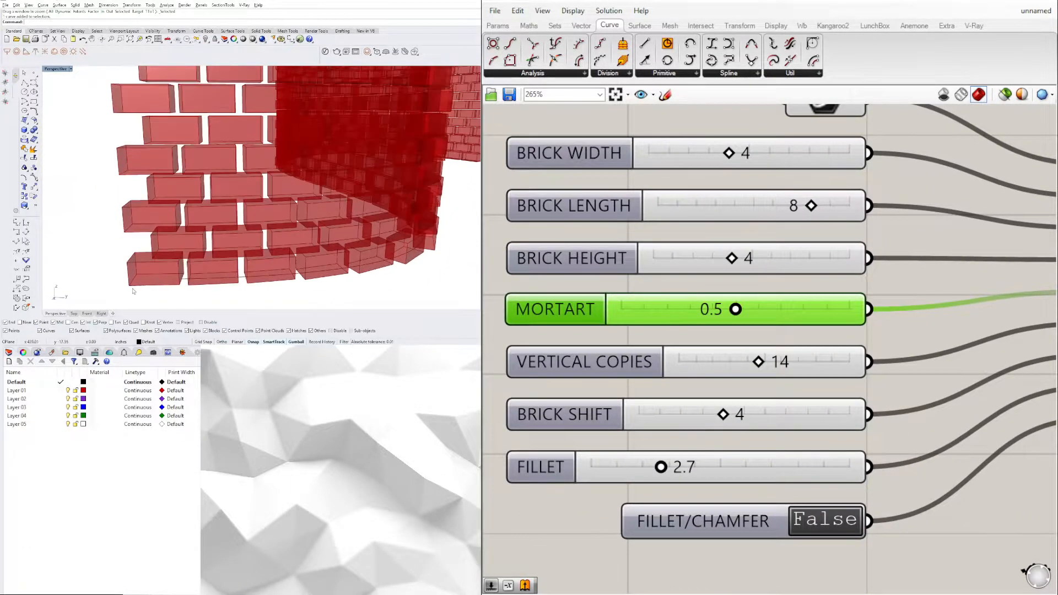
double_click(834, 519)
scroll(338, 208, "down", 5)
right_click_drag(338, 209, 309, 205)
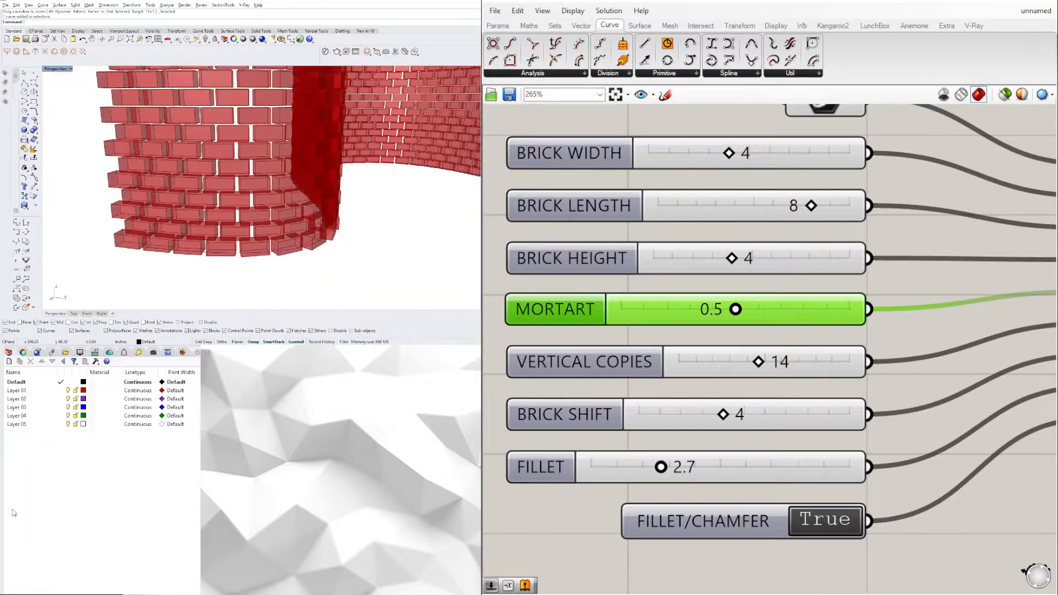
Step: Set the fillet value to 1.0 and inspect the brick edges up close
scroll(885, 347, "down", 1)
right_click_drag(886, 347, 705, 362)
right_click_drag(966, 405, 1041, 325)
left_click(829, 390)
scroll(664, 374, "up", 3)
double_click(814, 389)
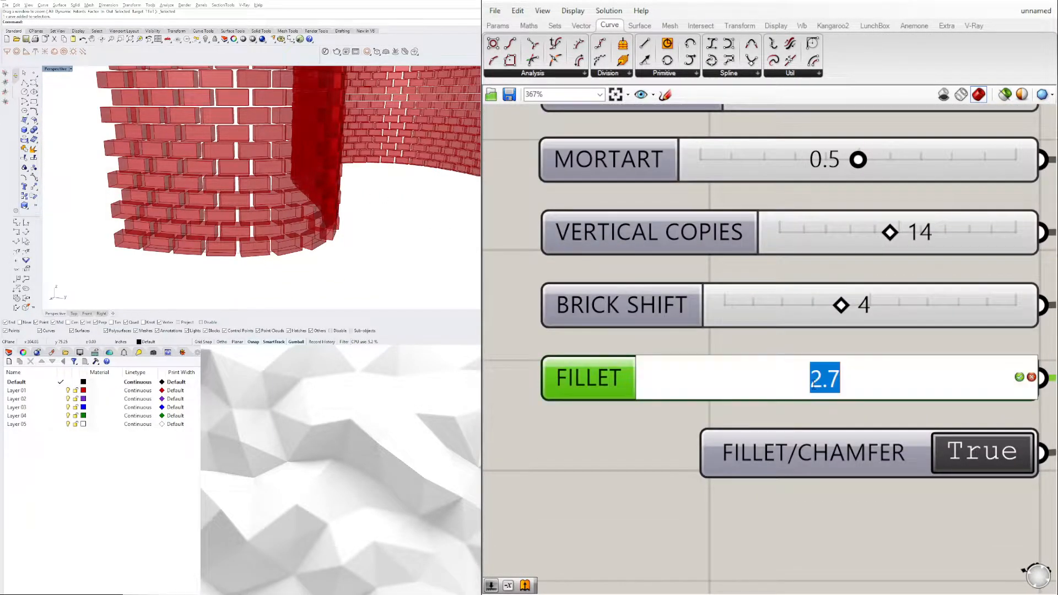
type("1")
key("Return")
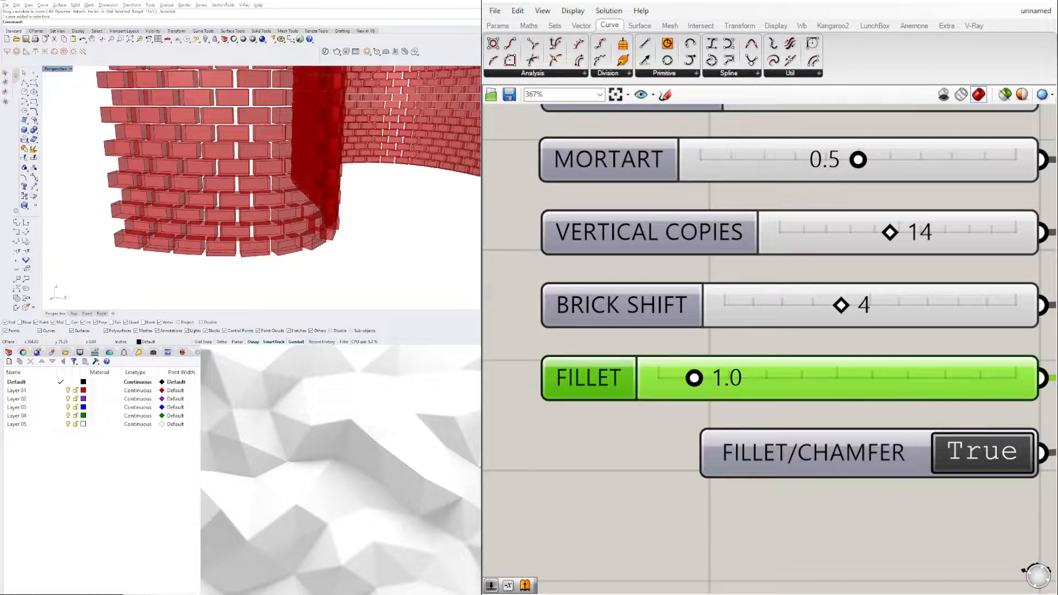
scroll(143, 208, "up", 5)
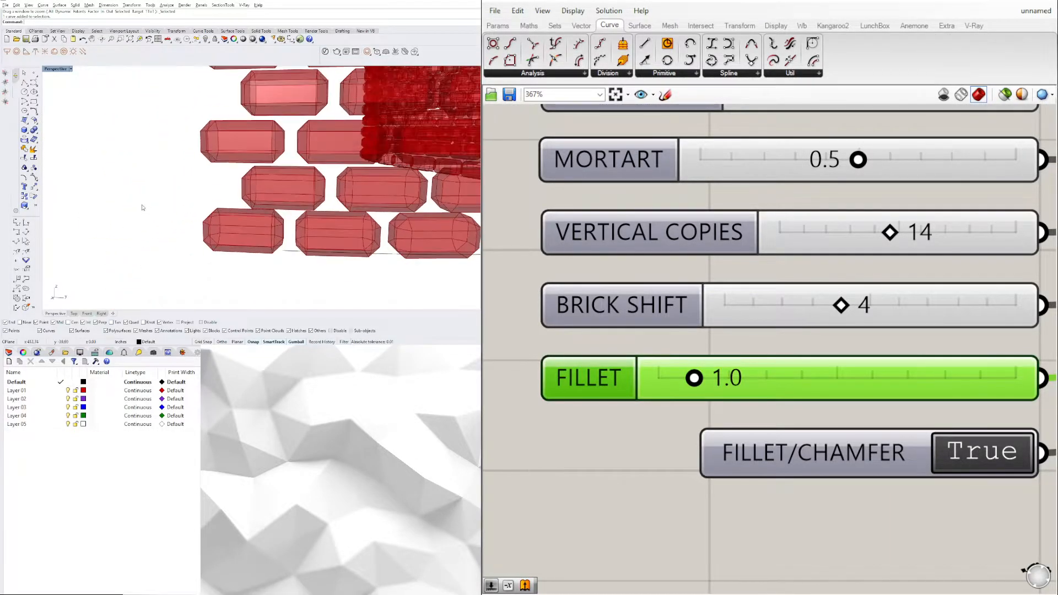
Step: Reduce the fillet value to 0.5 and inspect the edges of the lower bricks
double_click(716, 380)
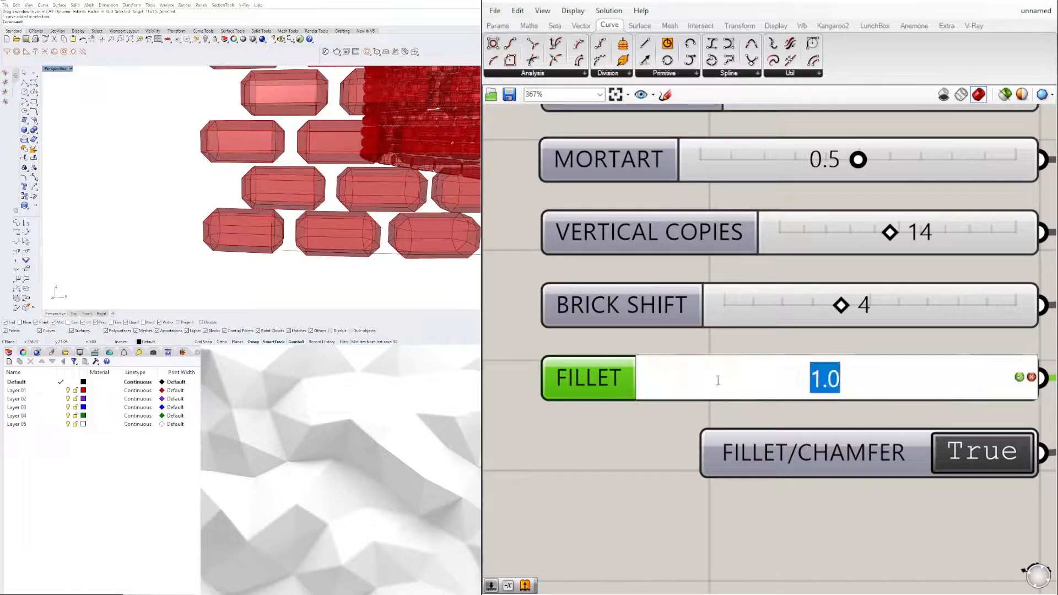
type(".5")
key("Return")
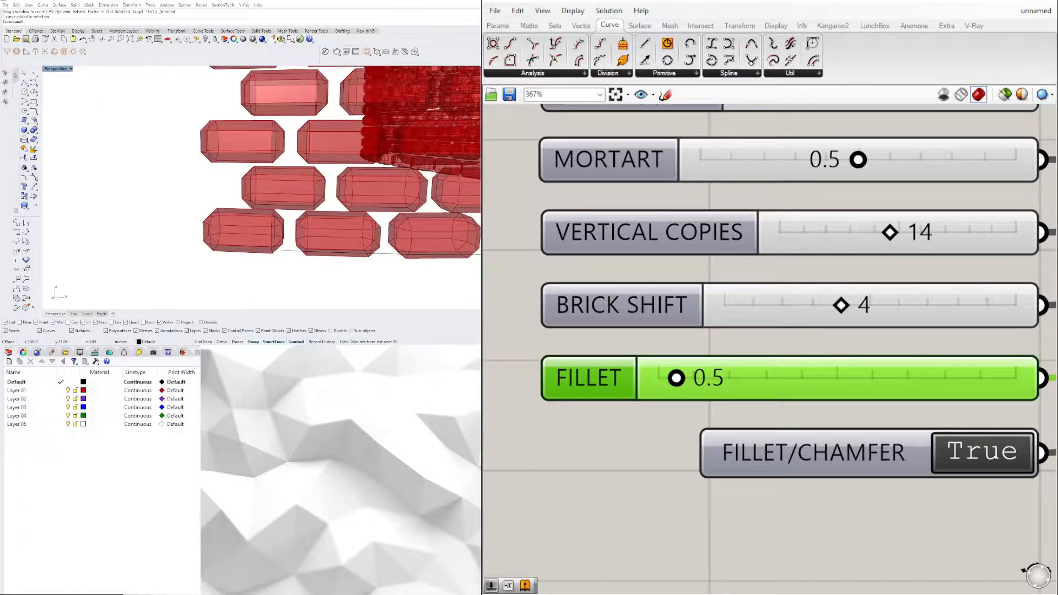
scroll(240, 195, "down", 5)
right_click_drag(241, 195, 175, 228)
scroll(176, 228, "up", 6)
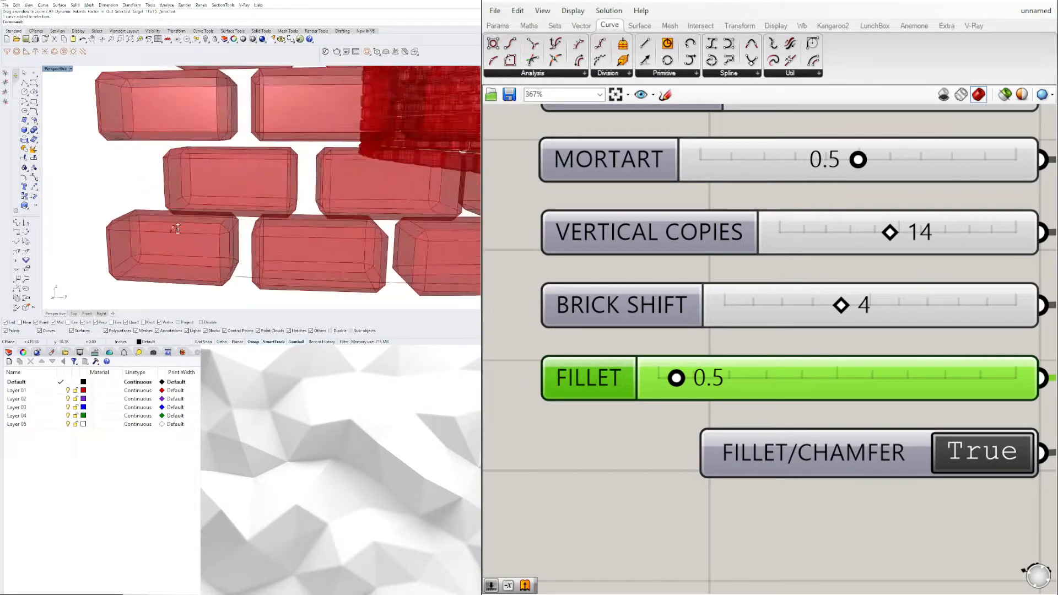
Step: Switch the FILLET/CHAMFER toggle to False and look over the whole brick wall
right_click_drag(990, 463, 952, 449)
left_click(931, 505)
right_click_drag(930, 504, 855, 471)
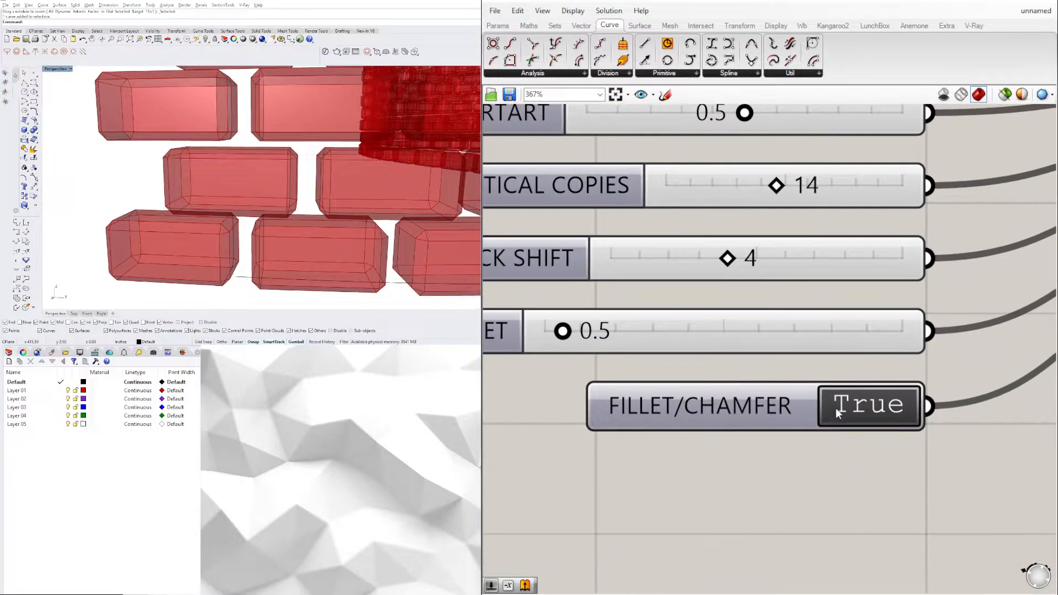
double_click(836, 408)
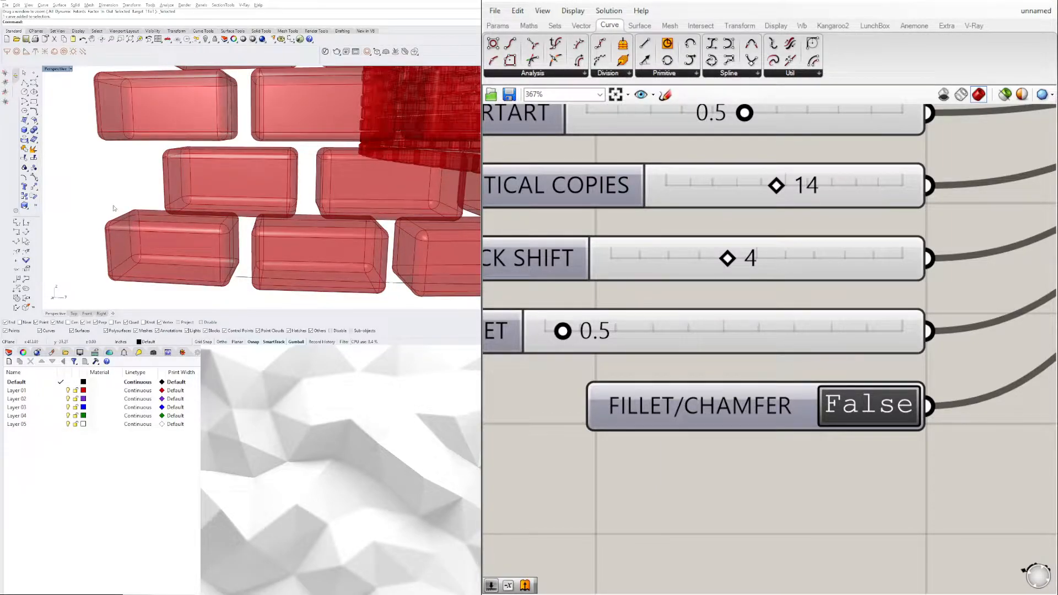
scroll(113, 212, "down", 15)
right_click_drag(113, 212, 259, 238)
scroll(148, 167, "up", 8)
scroll(867, 488, "down", 5)
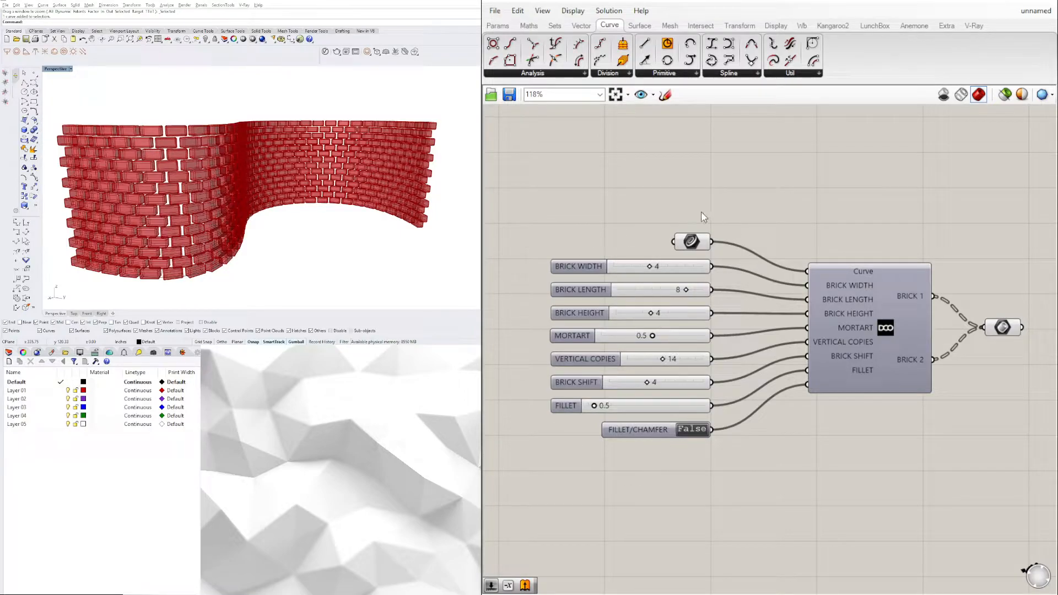
Step: Open the BRICK-FROM-CURVE cluster for editing and look over its inputs and the first components after the Curve input
double_click(888, 296)
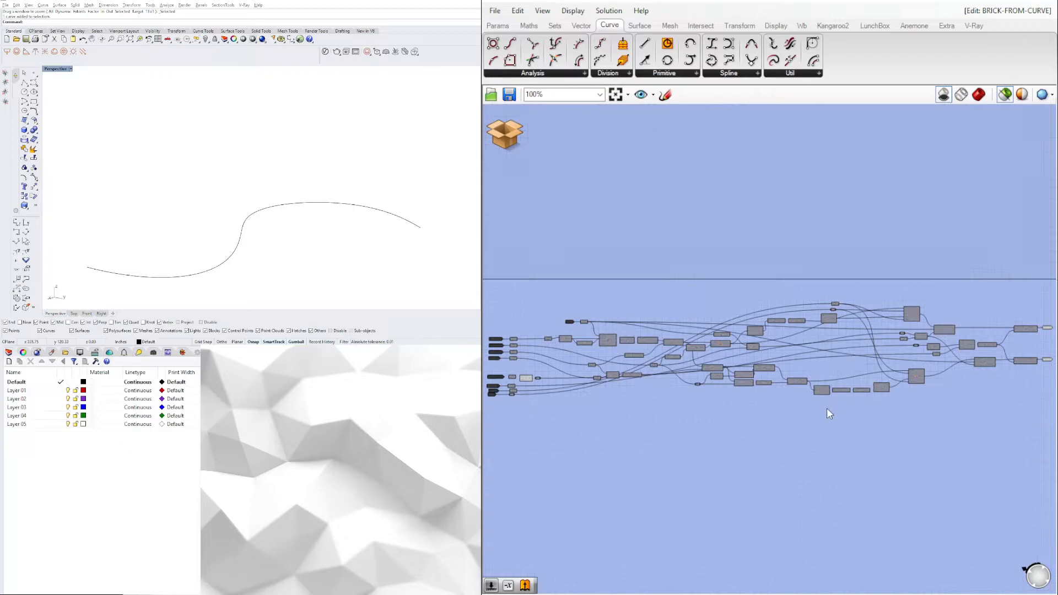
scroll(826, 409, "down", 2)
right_click_drag(830, 416, 817, 387)
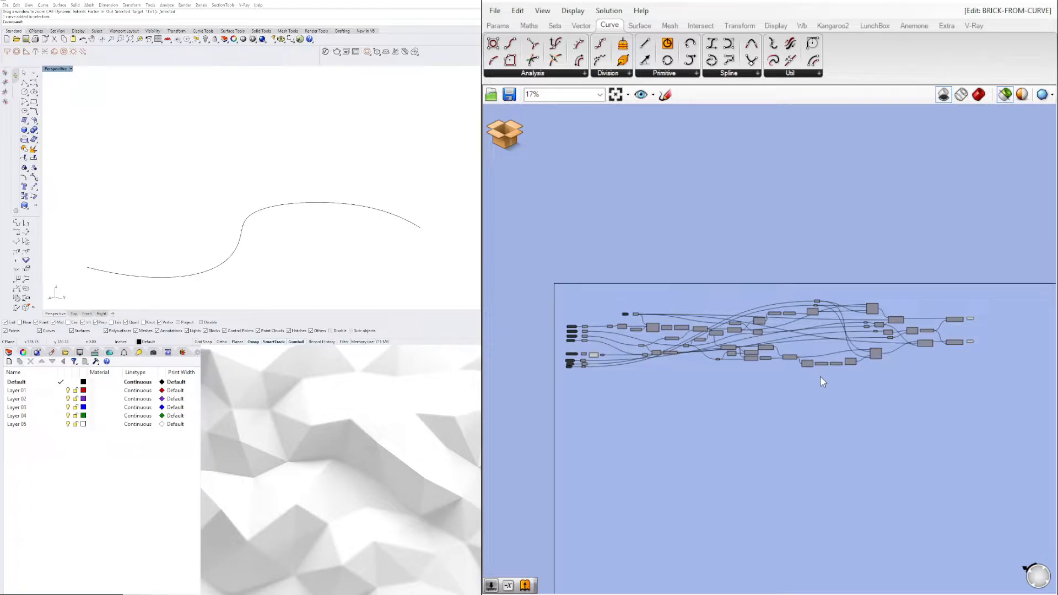
scroll(554, 350, "up", 6)
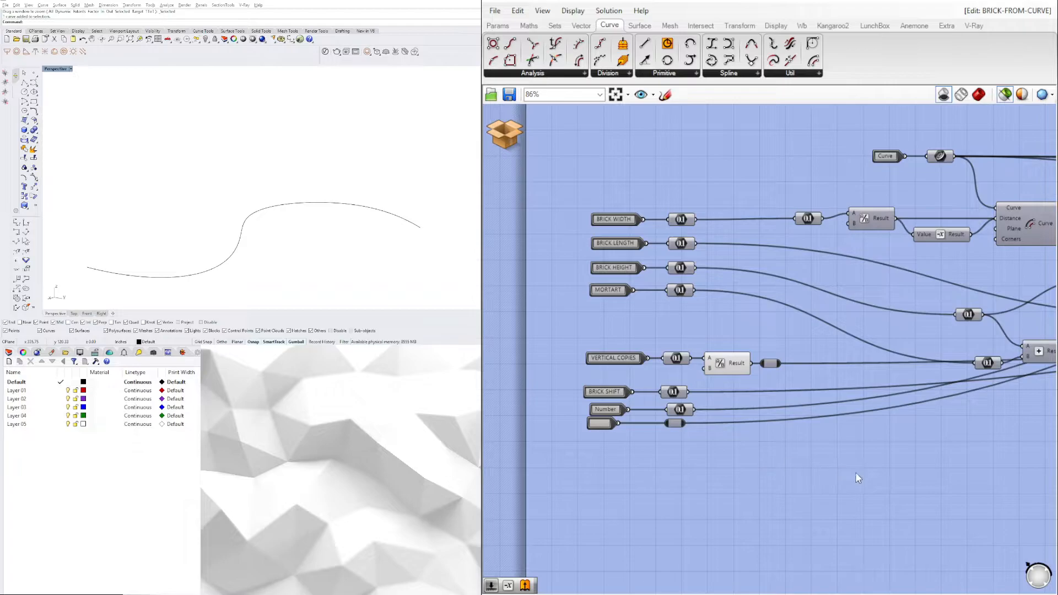
right_click_drag(857, 478, 701, 472)
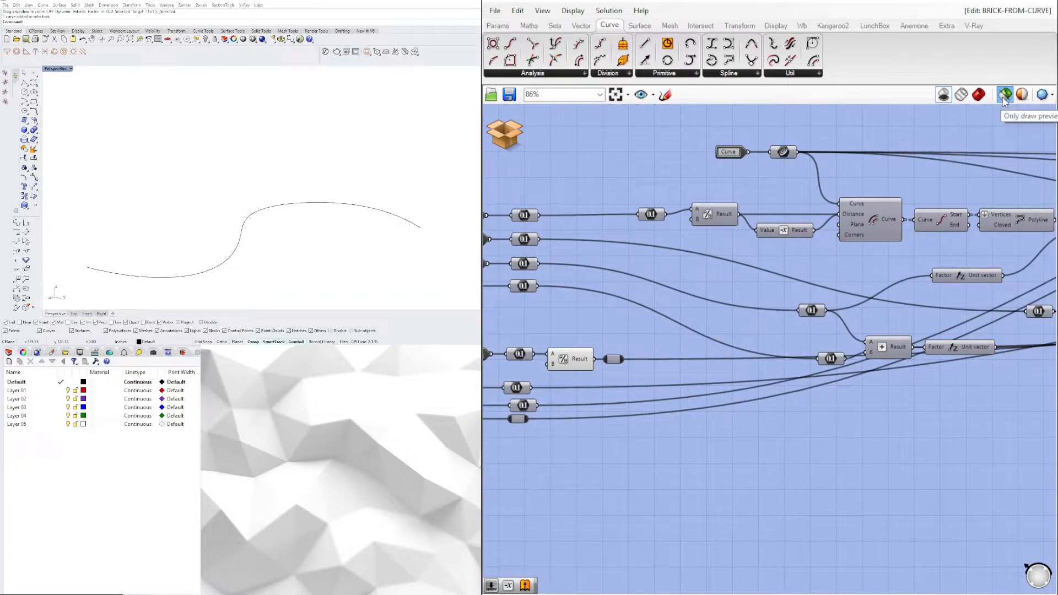
right_click_drag(766, 187, 602, 233)
scroll(245, 220, "down", 6)
scroll(170, 265, "up", 6)
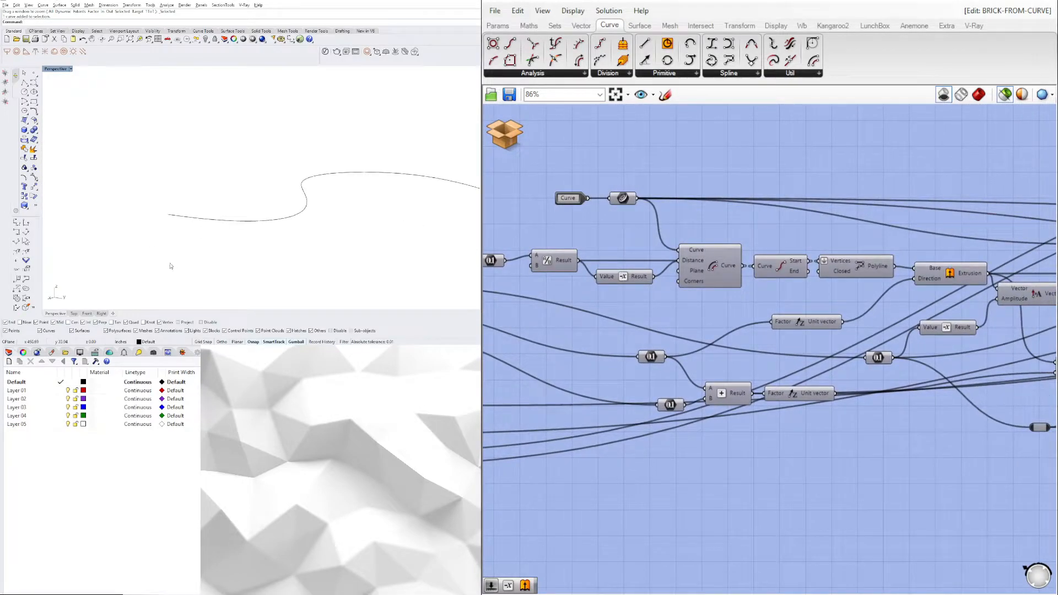
Step: Hide the base curve in the Rhino viewport and select the cluster's Curve parameter
left_click(622, 198)
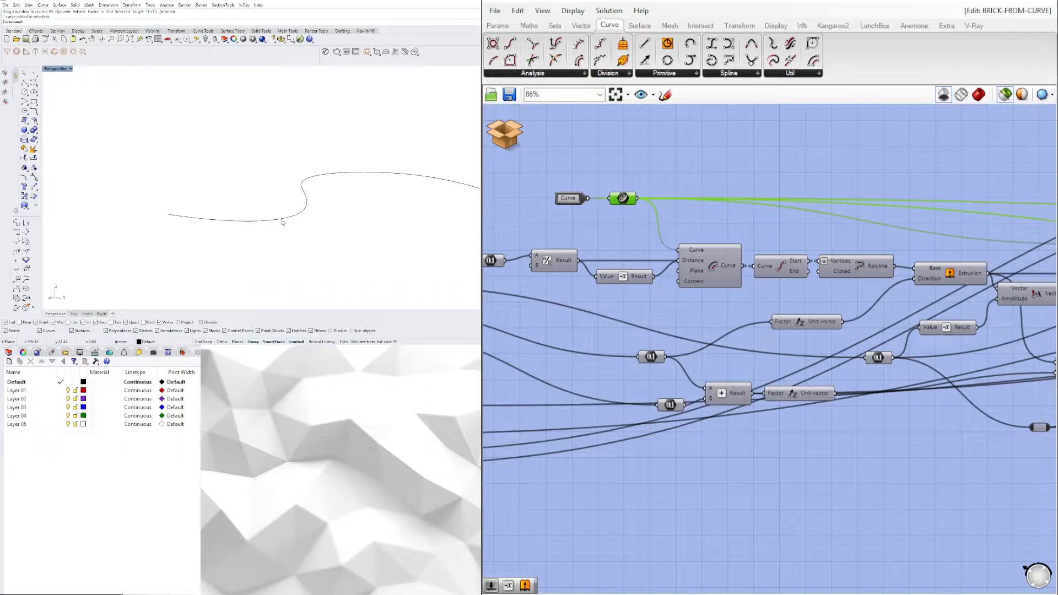
left_click(240, 222)
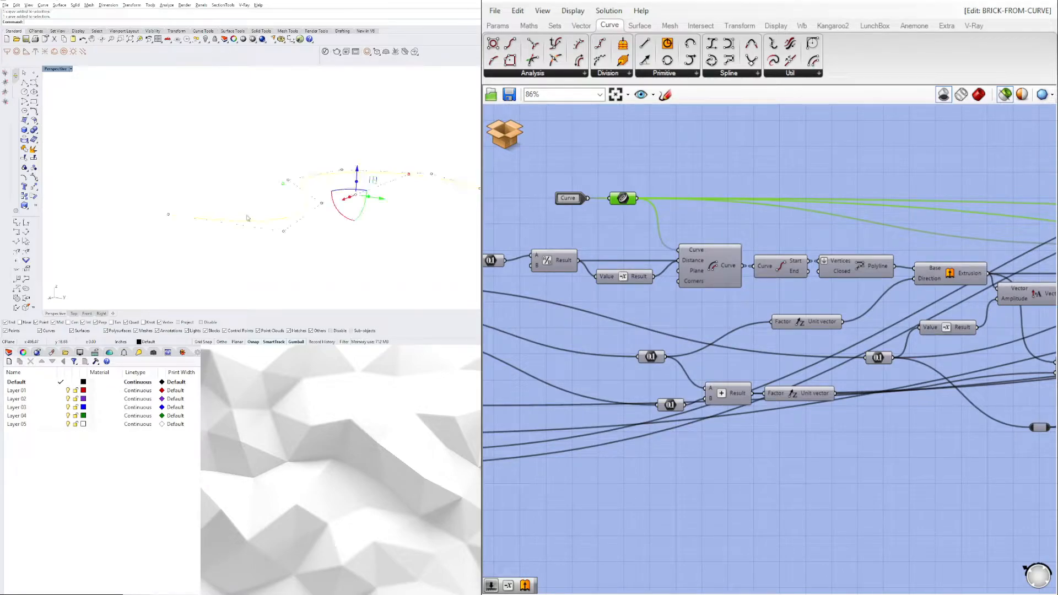
key("ctrl+h")
left_click(637, 159)
left_click(628, 197)
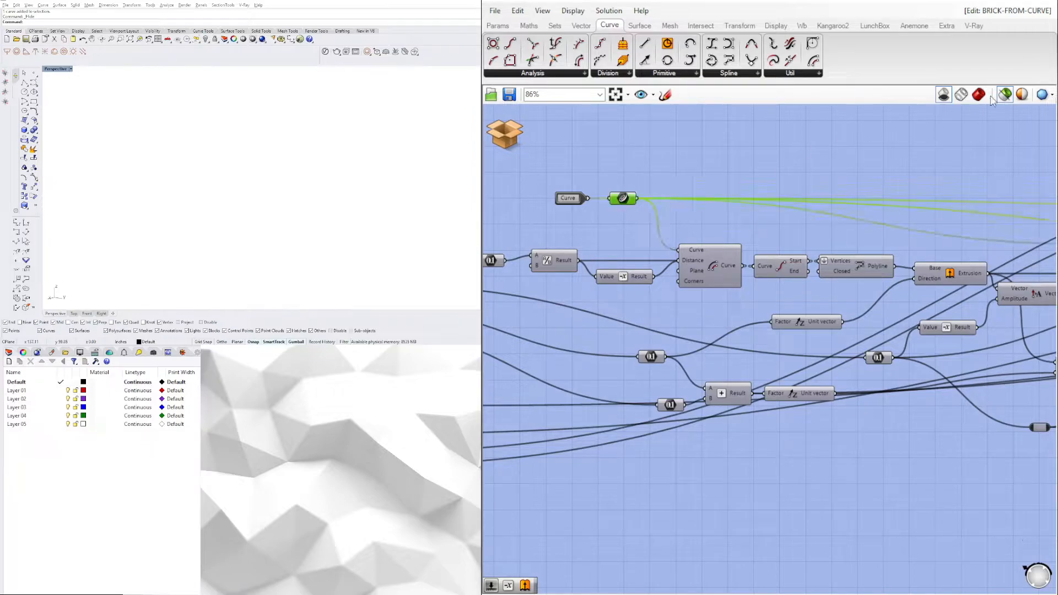
Step: Turn on shaded preview inside the cluster and view the geometry of the Curve parameter
left_click(1004, 95)
left_click(953, 156)
left_click(979, 95)
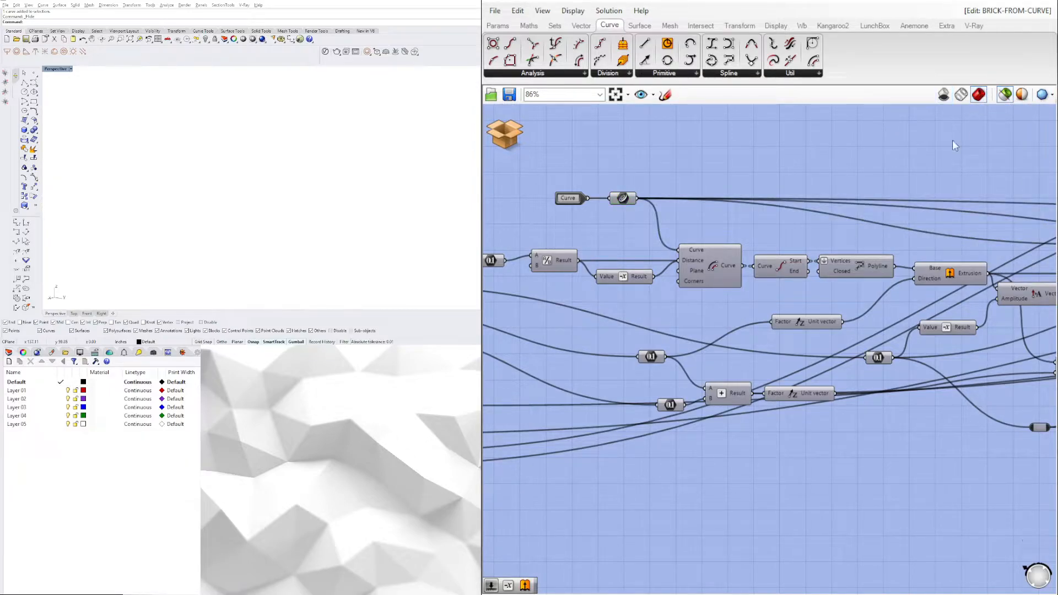
left_click(626, 200)
right_click_drag(341, 216, 281, 221)
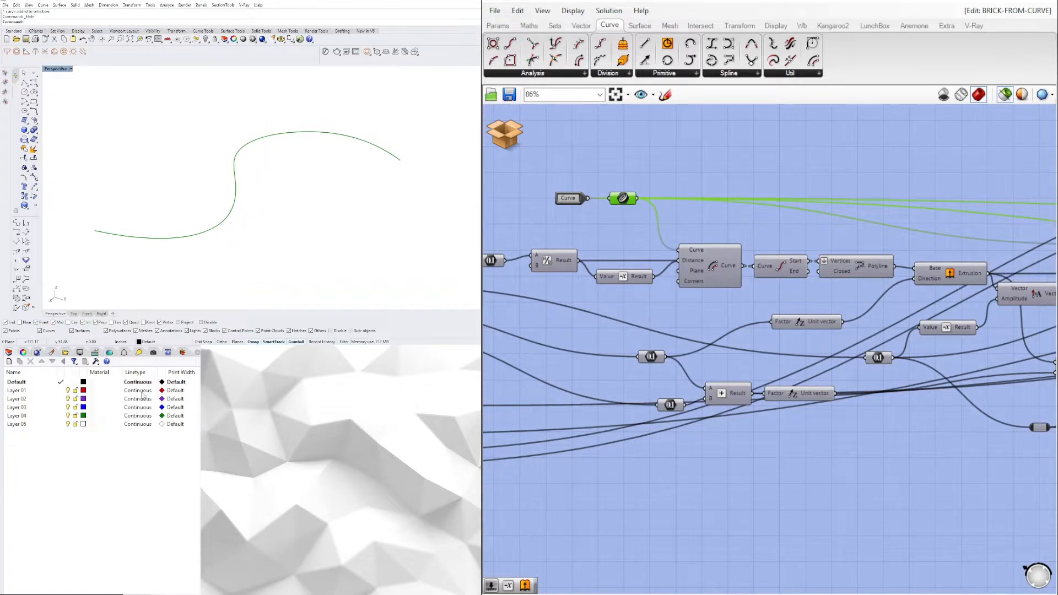
Step: Preview the curve offsets, then the closing polyline together with the end points and offset curves
left_click(716, 264)
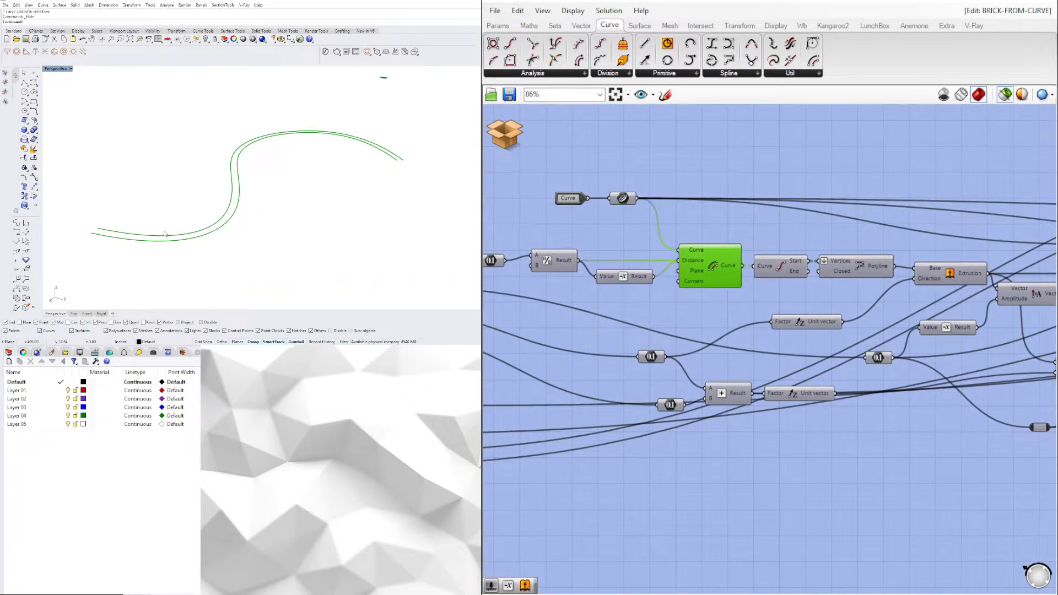
left_click(862, 264)
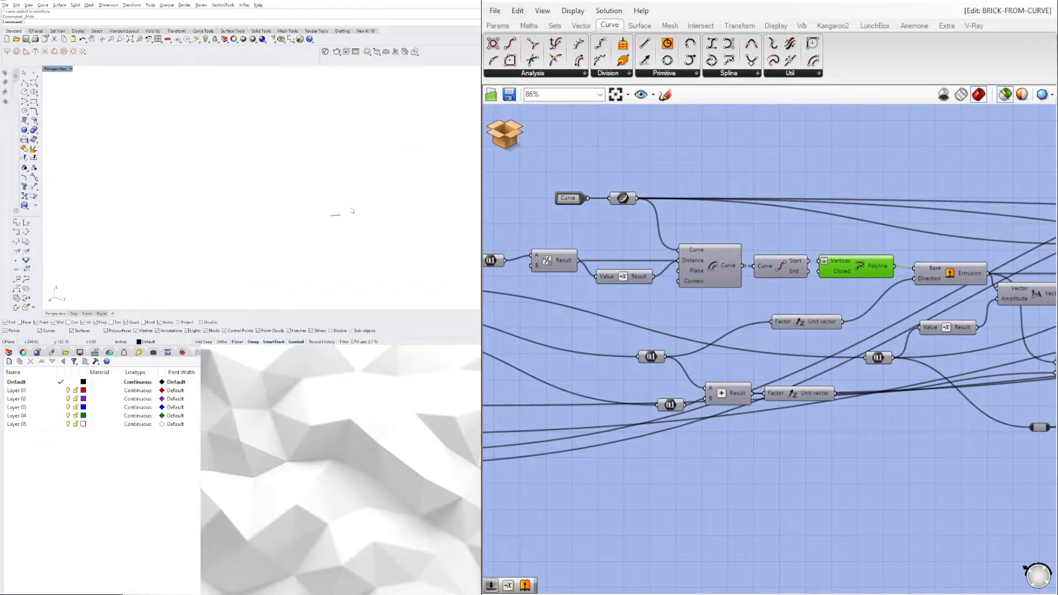
left_click(774, 268, "shift")
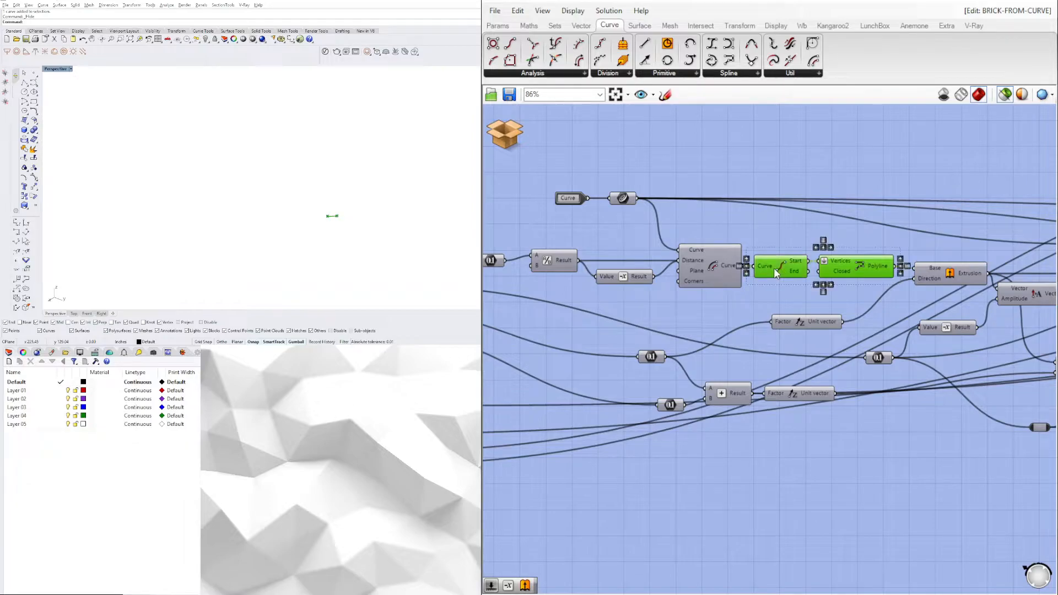
left_click(724, 267, "shift")
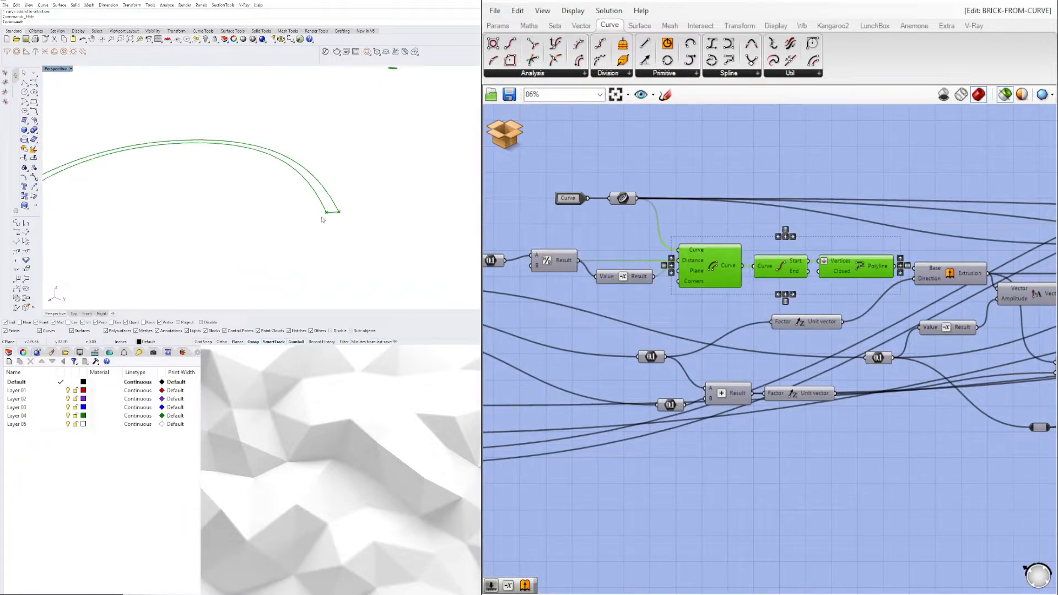
Step: Preview the extruded brick end face, followed by the second extrusion that forms the solid brick
left_click(957, 276)
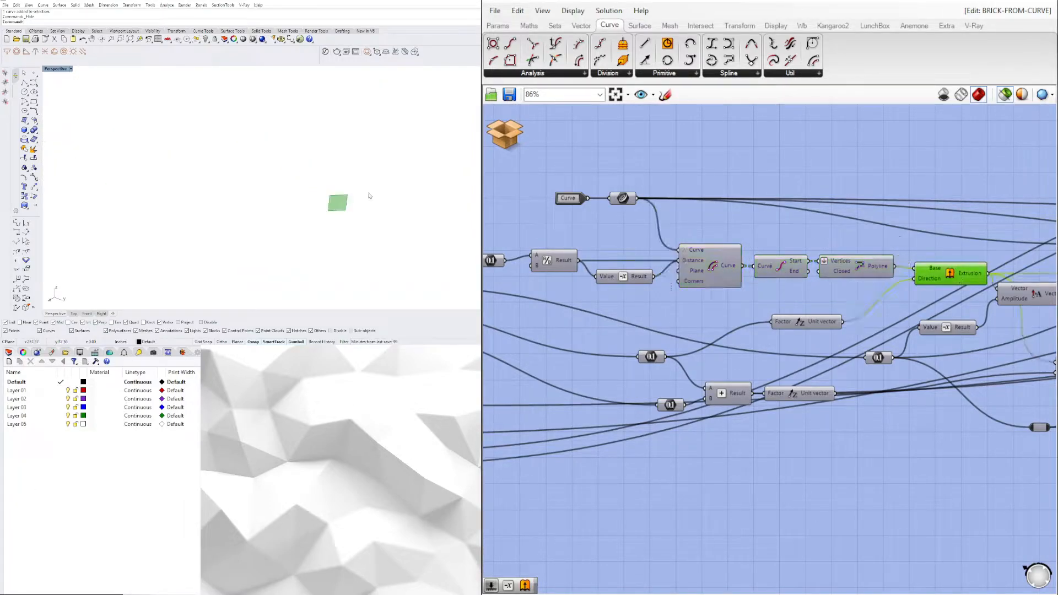
right_click_drag(958, 264, 796, 267)
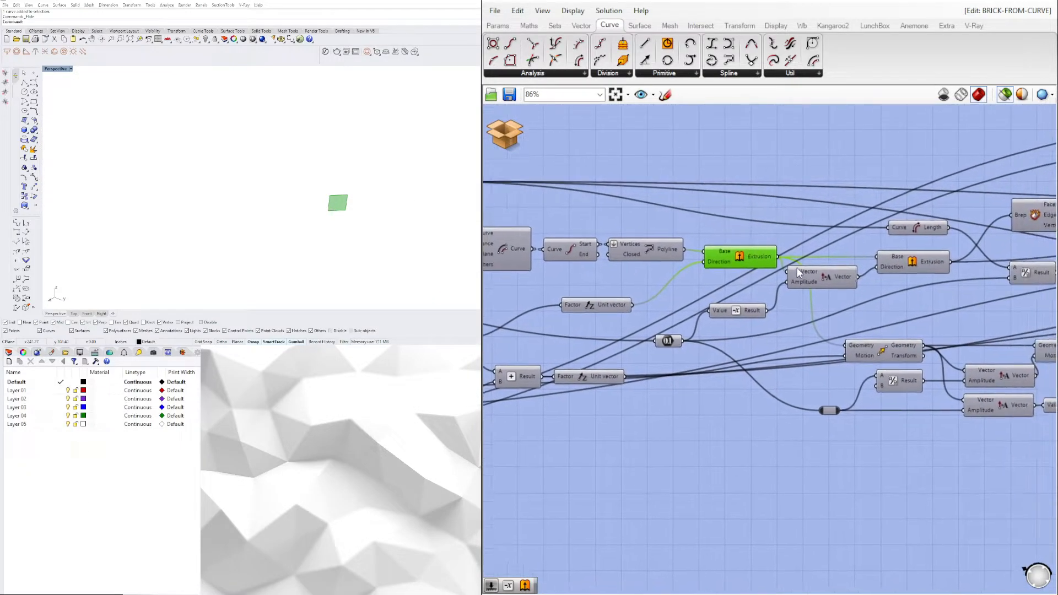
left_click(914, 266)
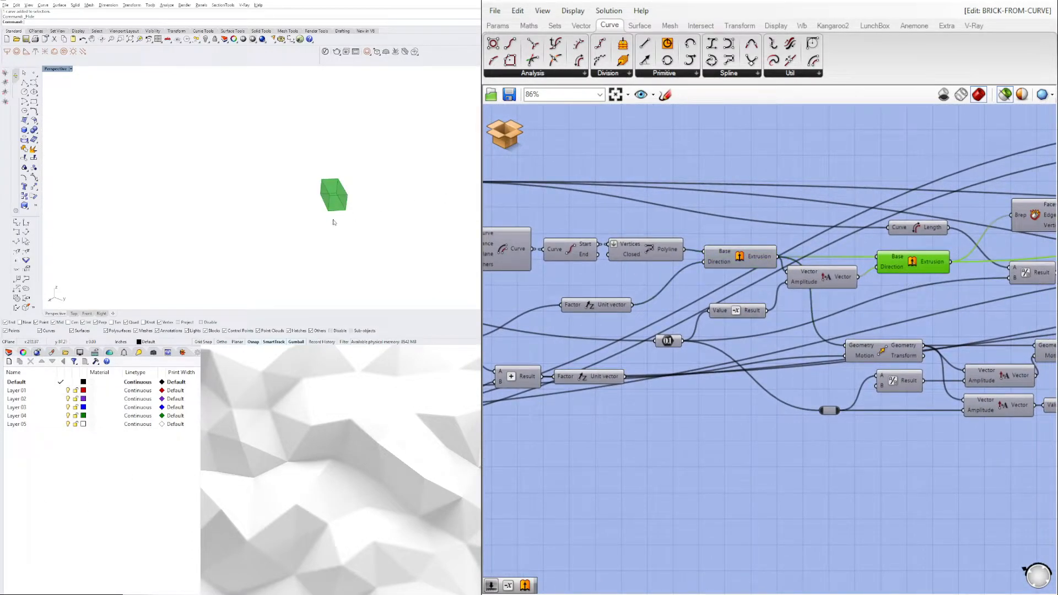
right_click_drag(386, 209, 302, 191)
Step: Preview the upper Fillet Edge component's result and examine the brick's rounded edges up close
scroll(748, 161, "down", 2)
right_click_drag(881, 230, 620, 307)
right_click_drag(899, 279, 850, 278)
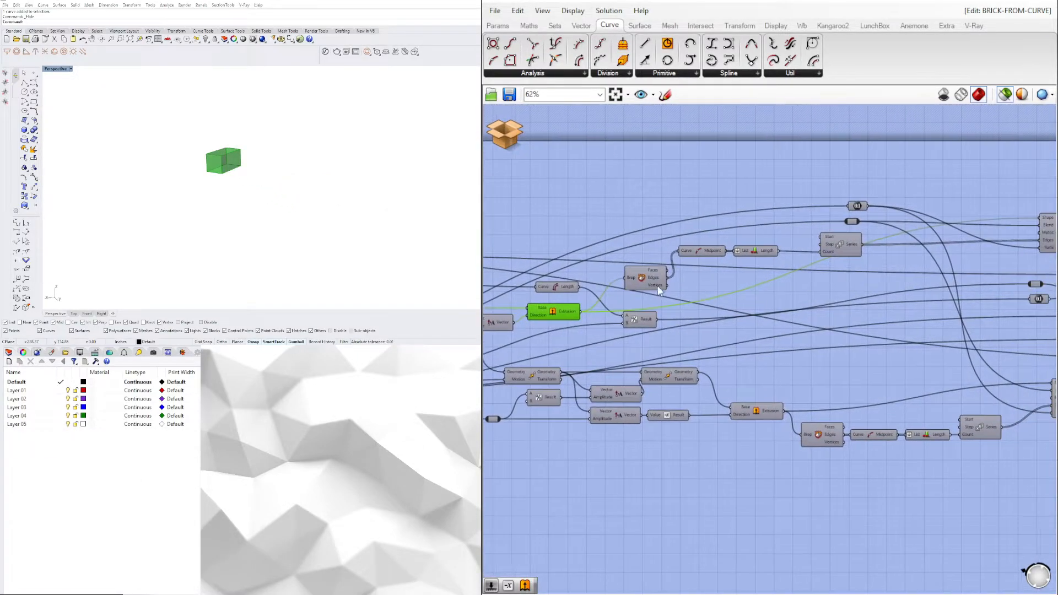
right_click_drag(959, 261, 791, 258)
left_click(876, 228)
scroll(225, 139, "up", 5)
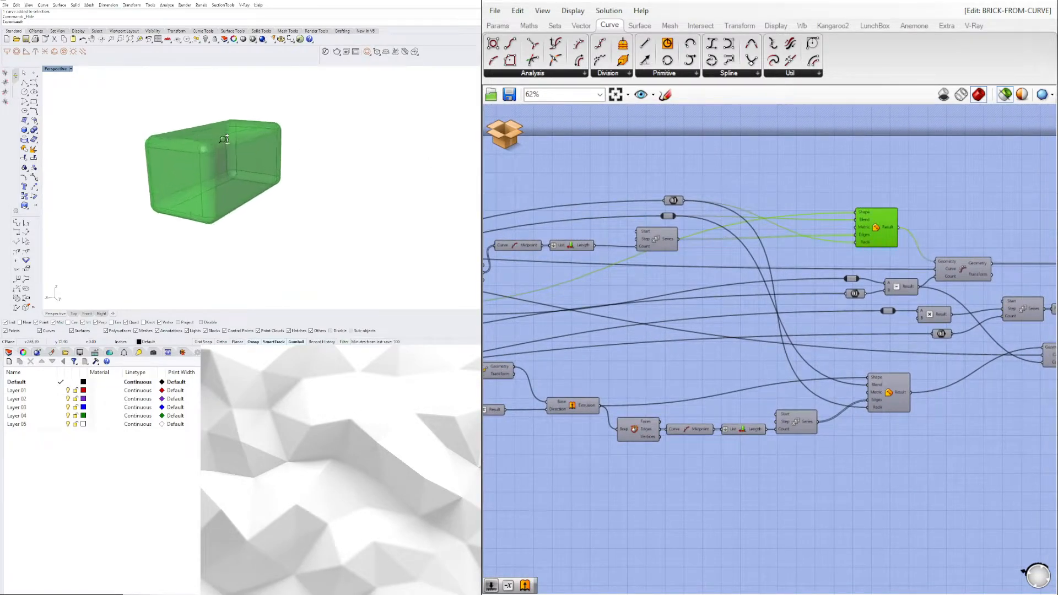
scroll(225, 139, "up", 3)
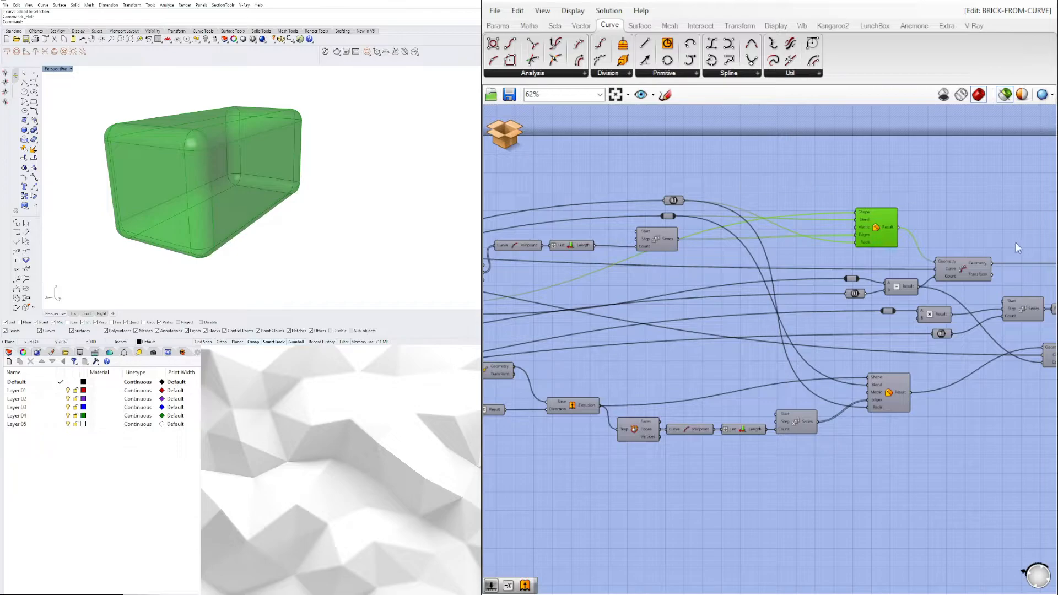
Step: Preview the upper Curve Array component and examine the row of bricks along the curve
right_click_drag(978, 236, 916, 222)
left_click(897, 259)
scroll(294, 207, "down", 3)
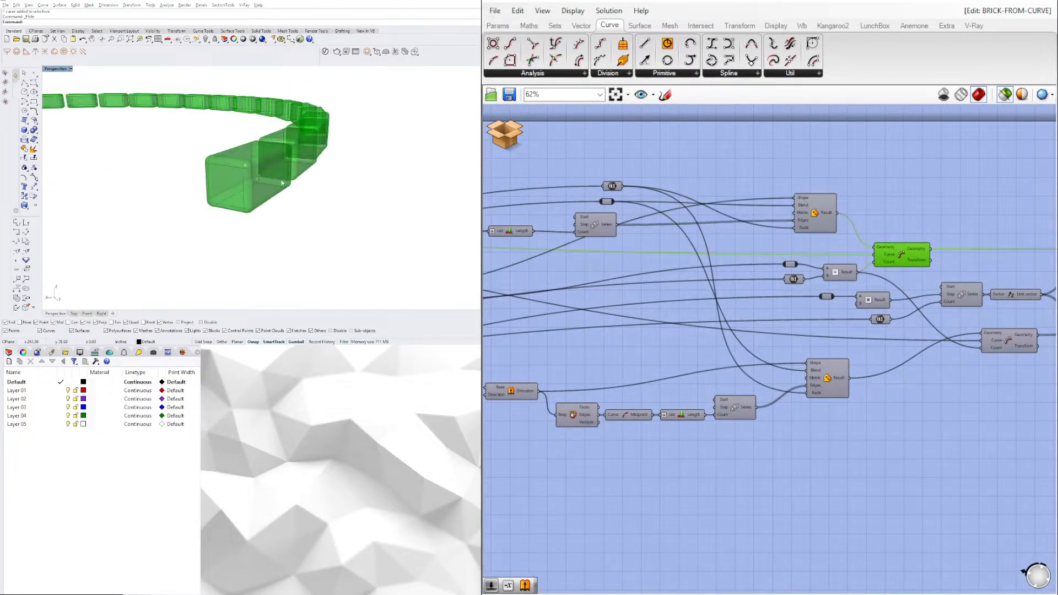
scroll(294, 207, "down", 3)
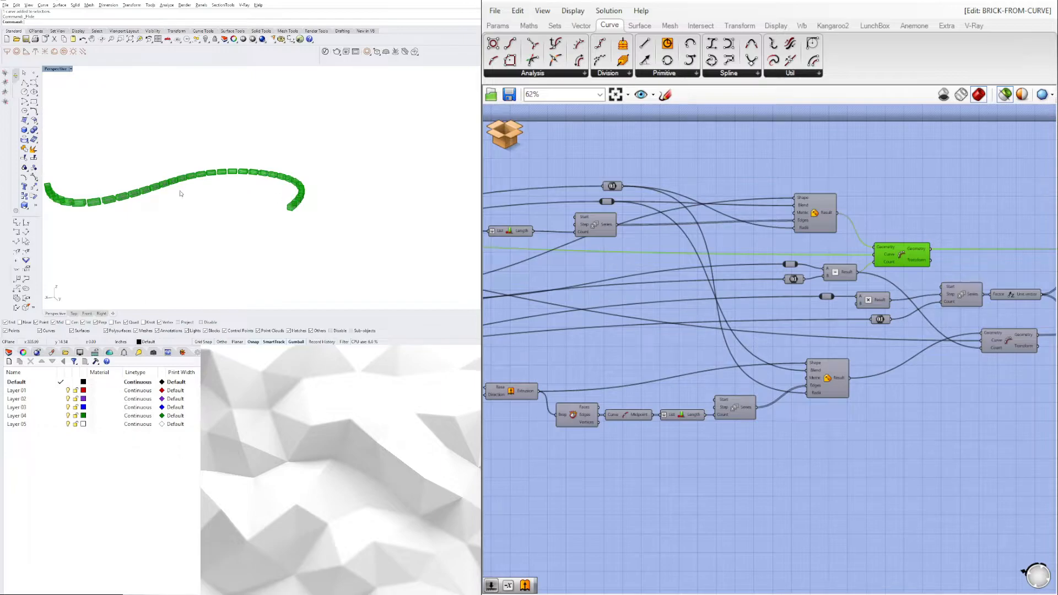
scroll(302, 204, "up", 4)
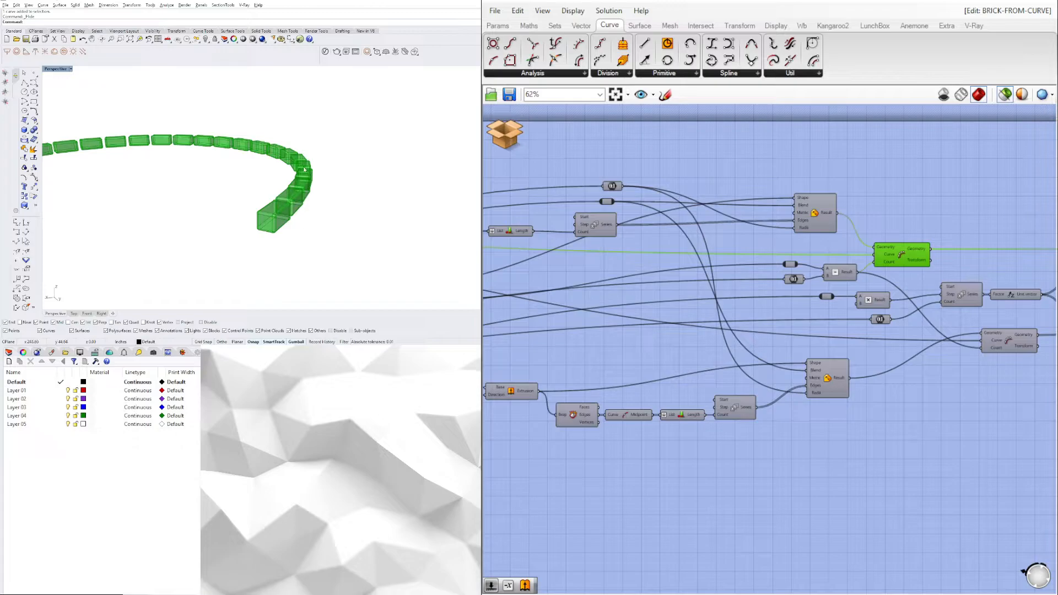
right_click_drag(311, 217, 265, 217)
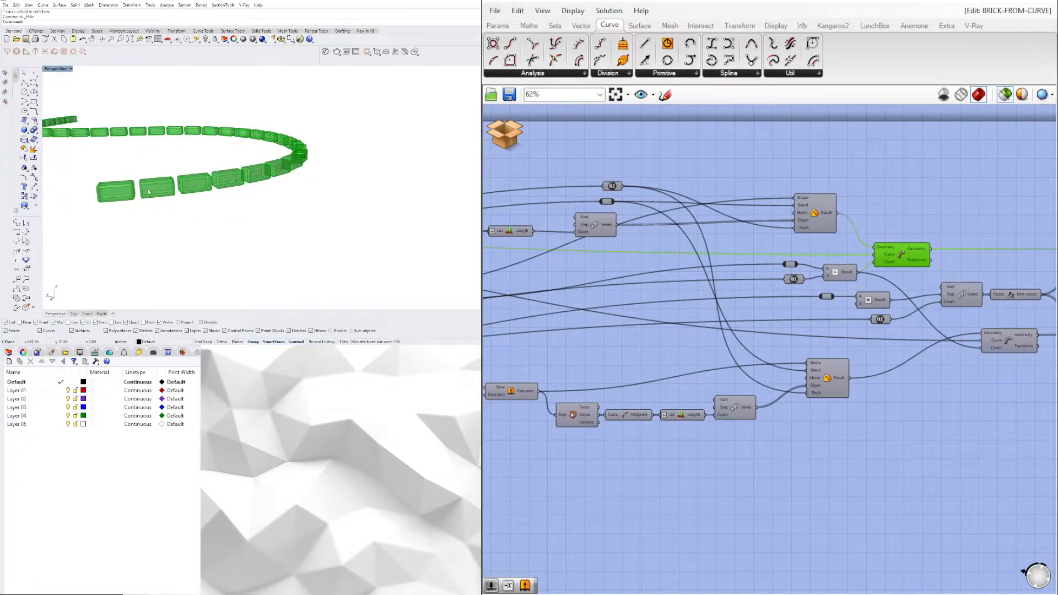
scroll(149, 191, "up", 4)
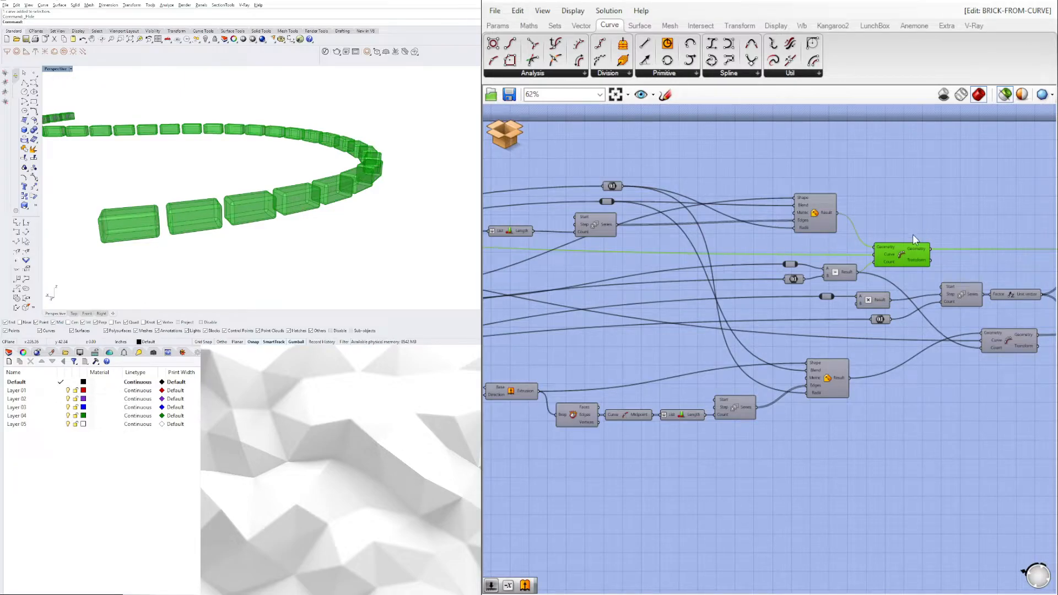
Step: Preview the first brick's two Extrude components again, showing the end face alone and with the solid
right_click_drag(766, 281, 880, 281)
right_click_drag(625, 299, 828, 285)
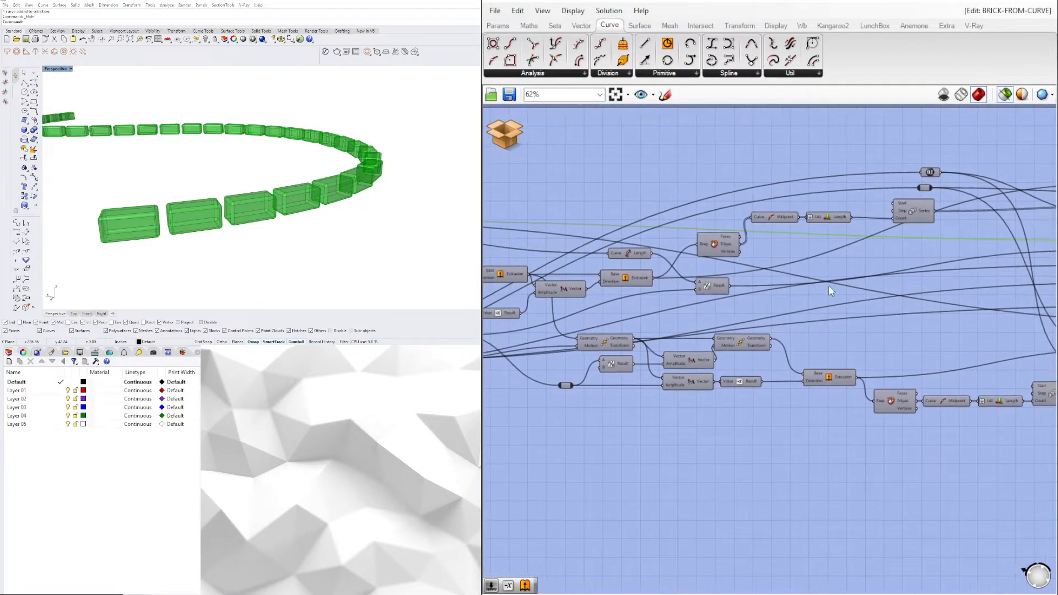
left_click(618, 280)
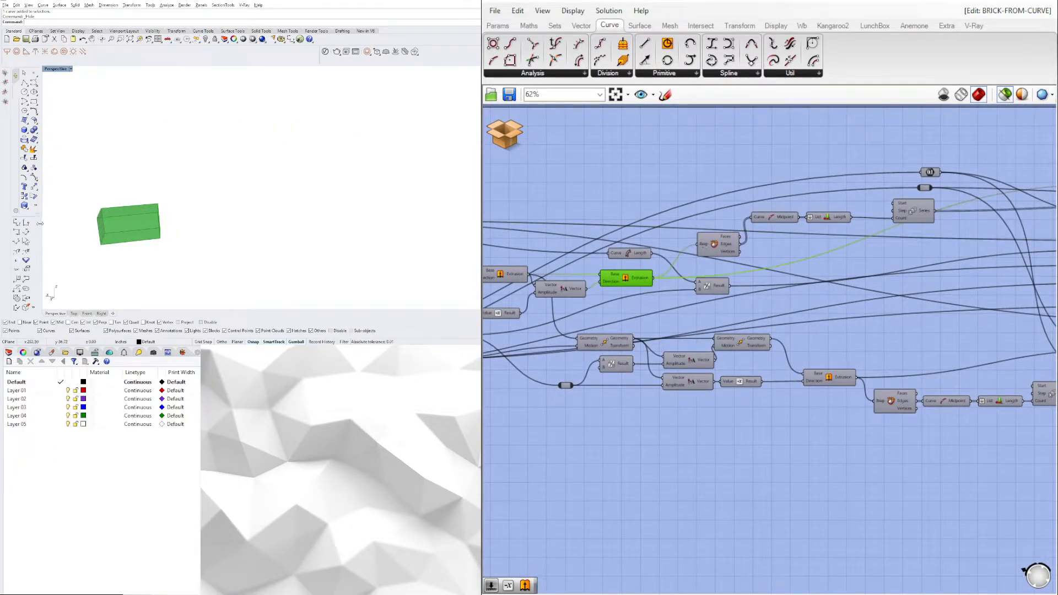
right_click_drag(706, 338, 867, 358)
left_click(666, 293, "shift")
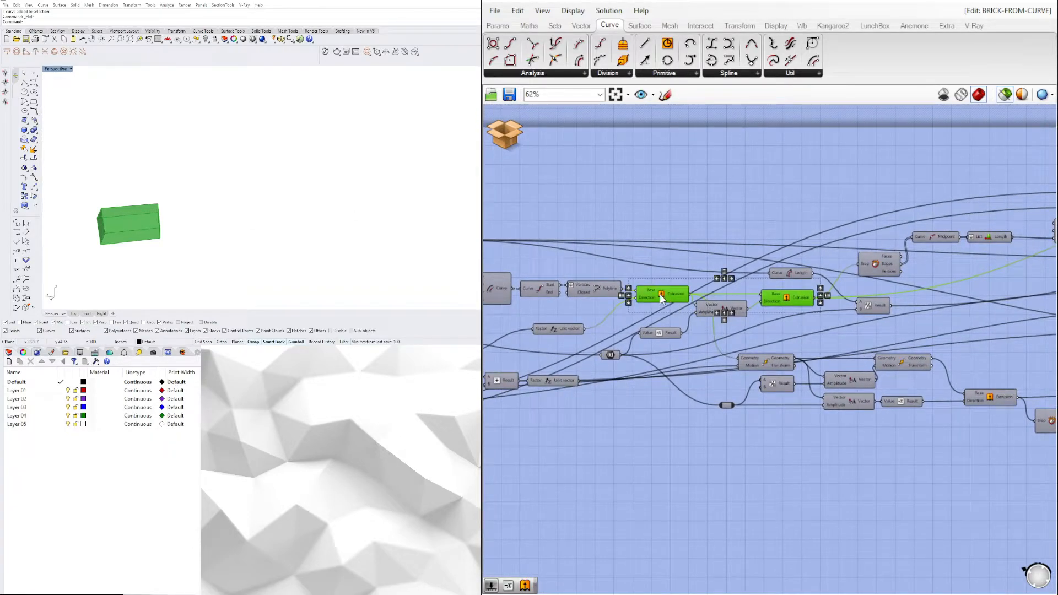
left_click(664, 300)
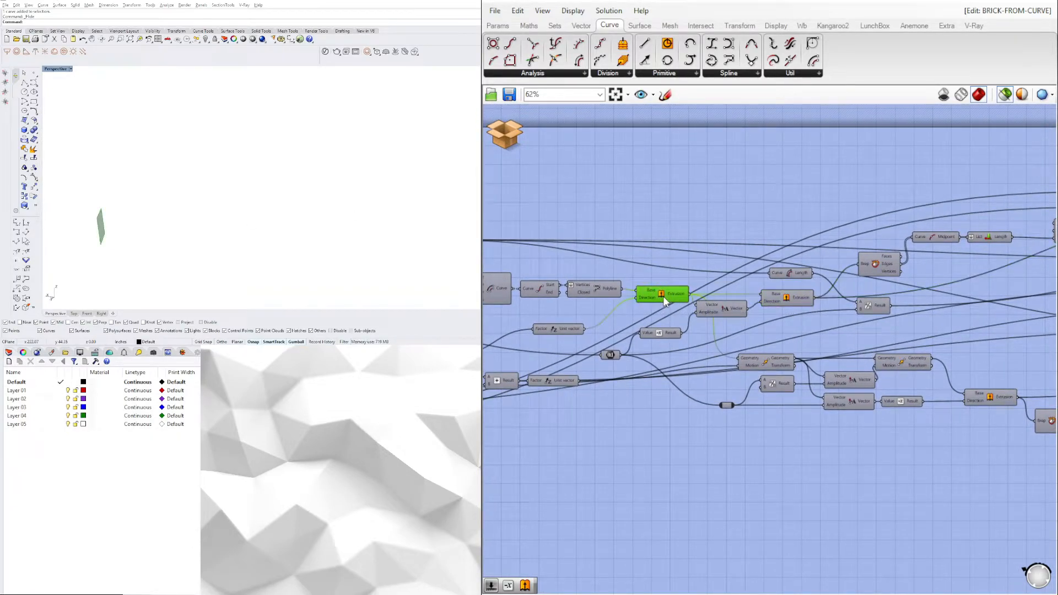
left_click(805, 300, "shift")
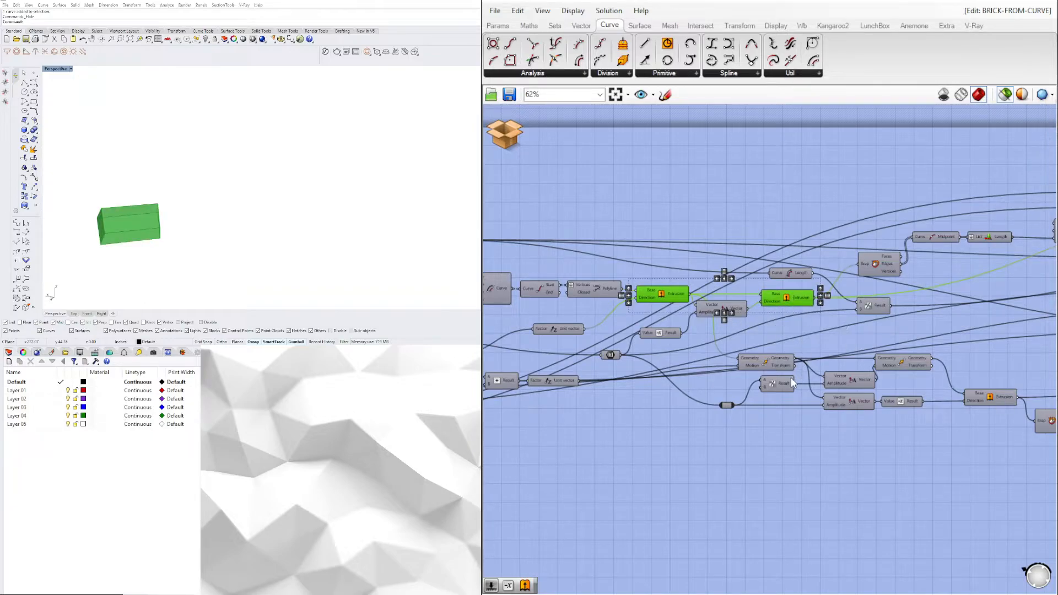
Step: Add the second brick's moved end face and its extrusion to the preview to compare both bricks
right_click_drag(938, 385, 851, 357)
left_click(813, 330, "shift")
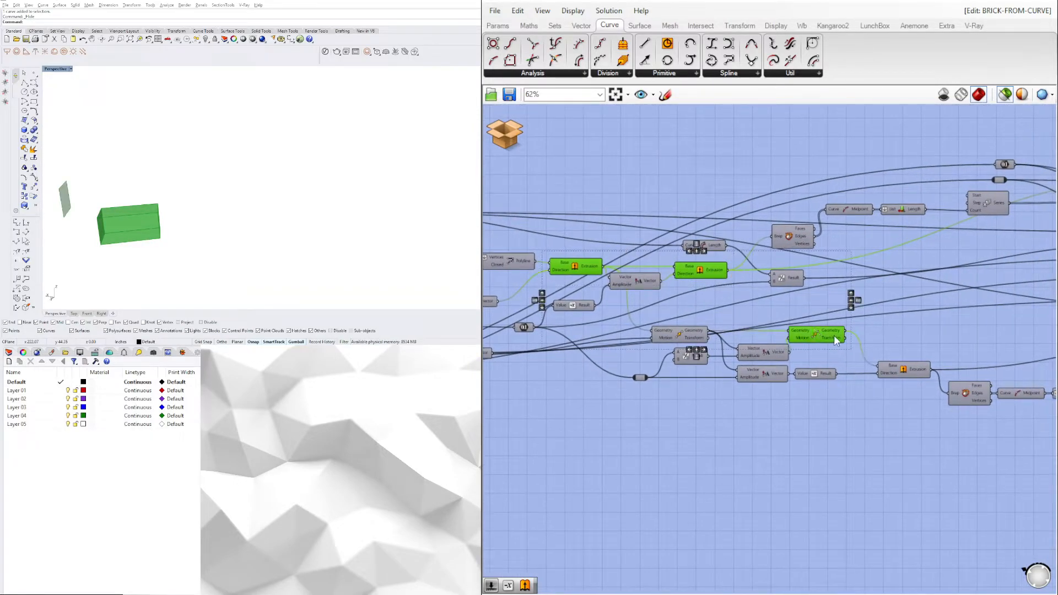
right_click_drag(268, 192, 228, 167, "shift")
left_click(902, 367, "shift")
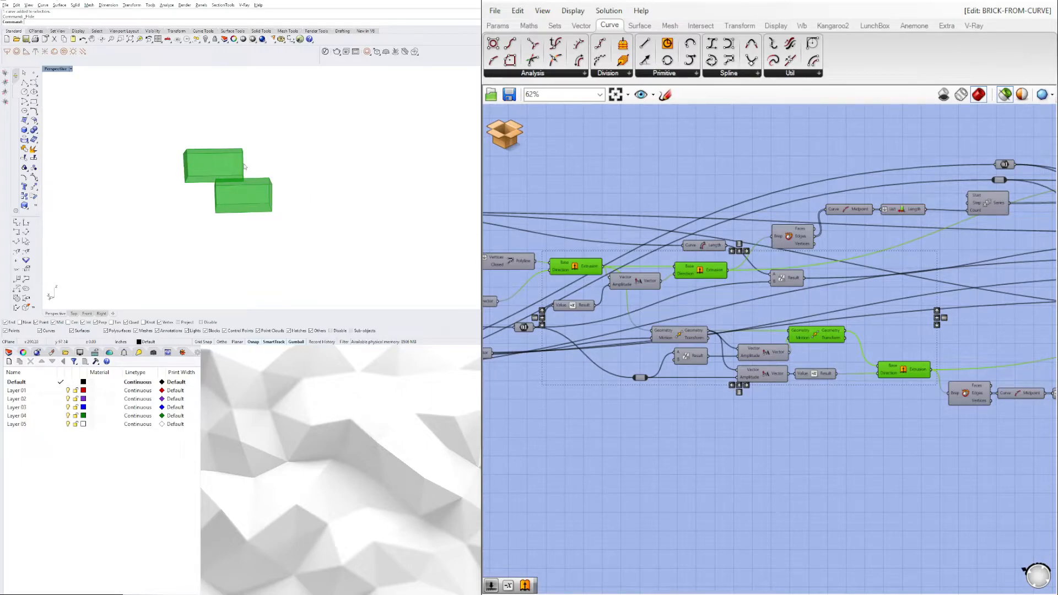
Step: Preview the second brick's Fillet Edge result and both Curve Array components to compare the two brick rows
right_click_drag(846, 405, 595, 398)
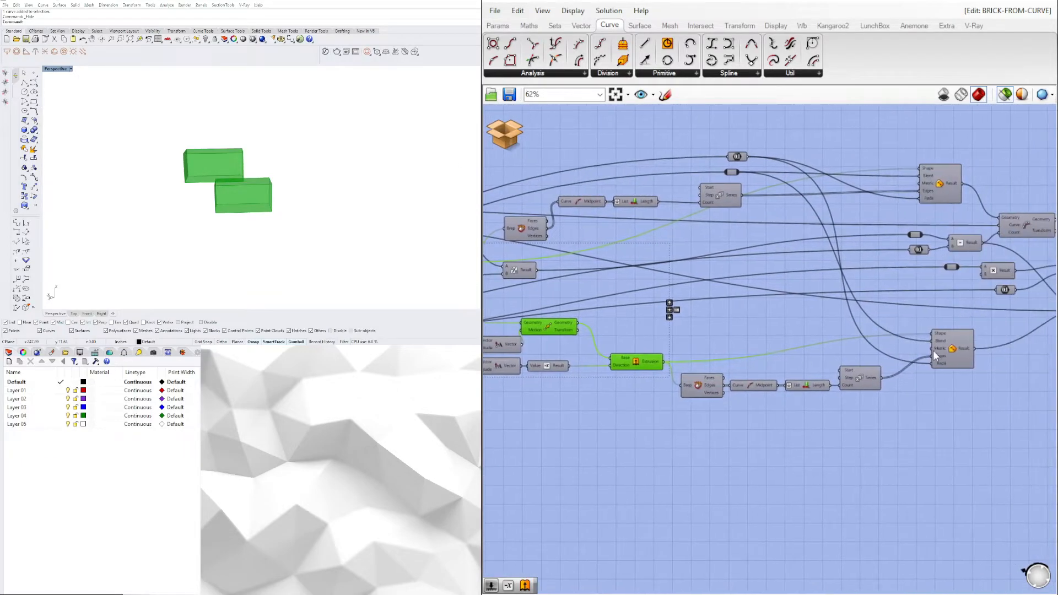
right_click_drag(984, 350, 841, 368)
left_click(841, 368)
right_click_drag(952, 342, 692, 370)
left_click(757, 354)
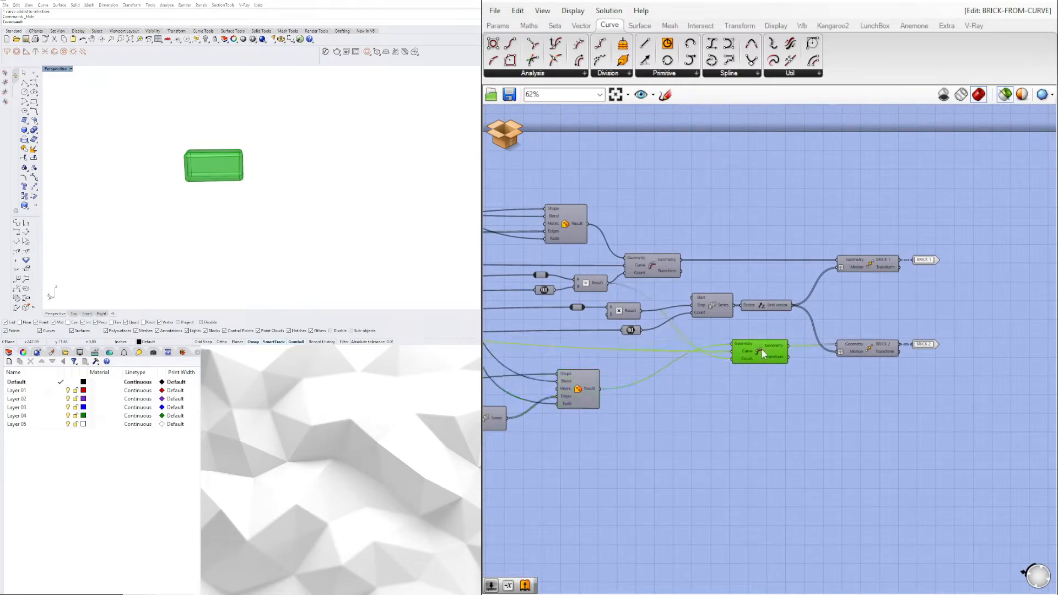
left_click(652, 260, "shift")
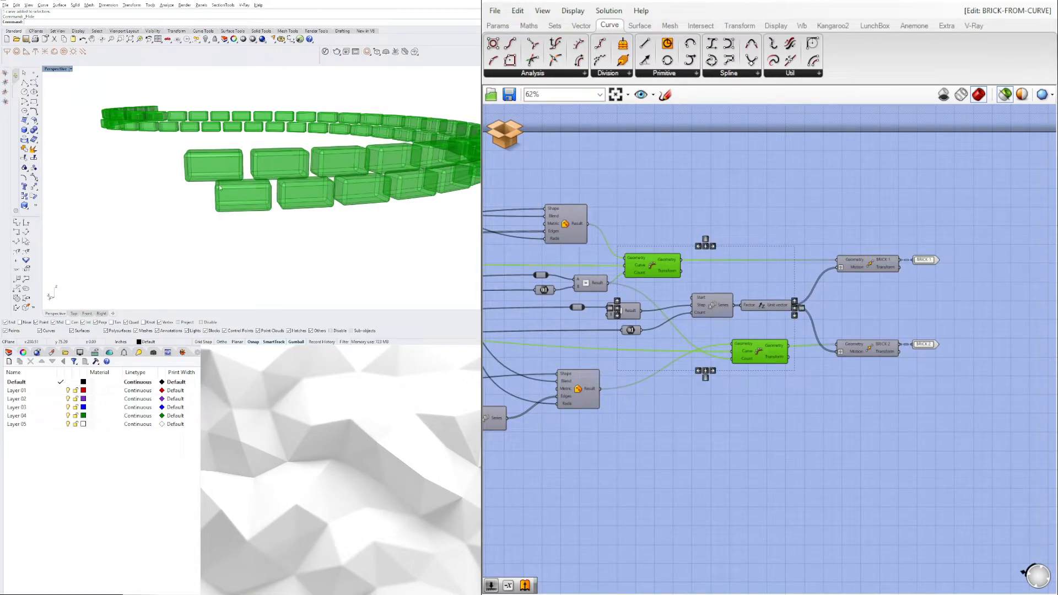
Step: Preview the BRICK 1 and BRICK 2 Move components and examine the complete stacked brick wall
scroll(910, 277, "up", 5)
right_click_drag(897, 272, 925, 265)
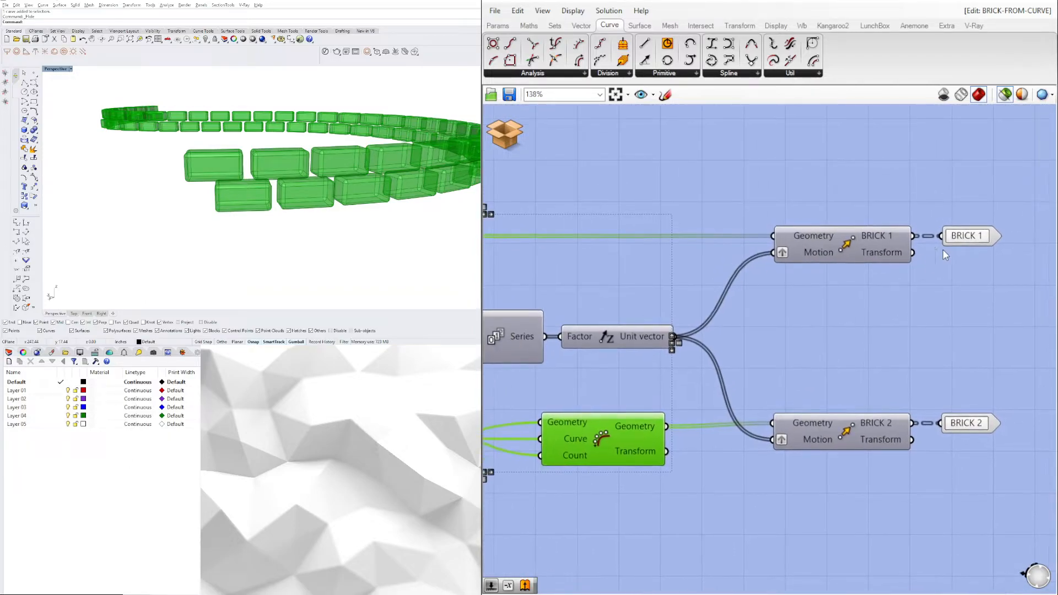
scroll(695, 299, "down", 3)
right_click_drag(668, 310, 775, 302)
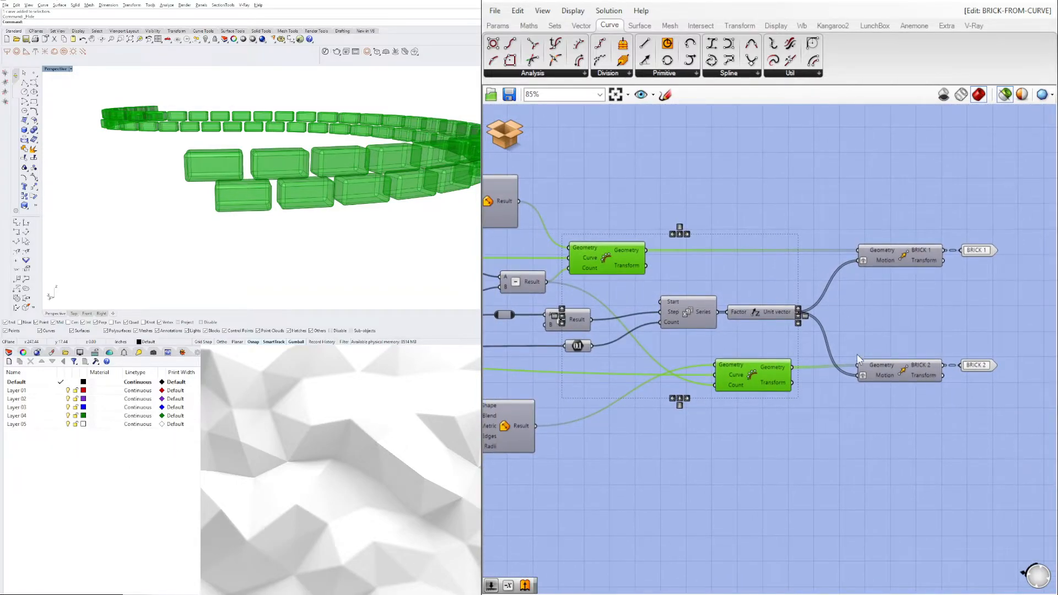
left_click(902, 374)
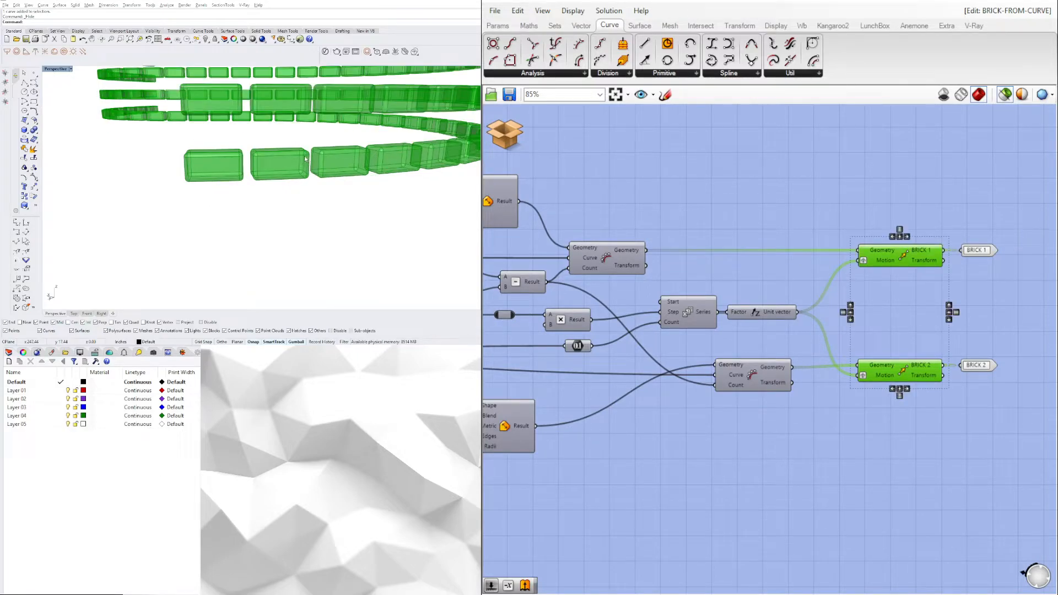
scroll(283, 177, "down", 10)
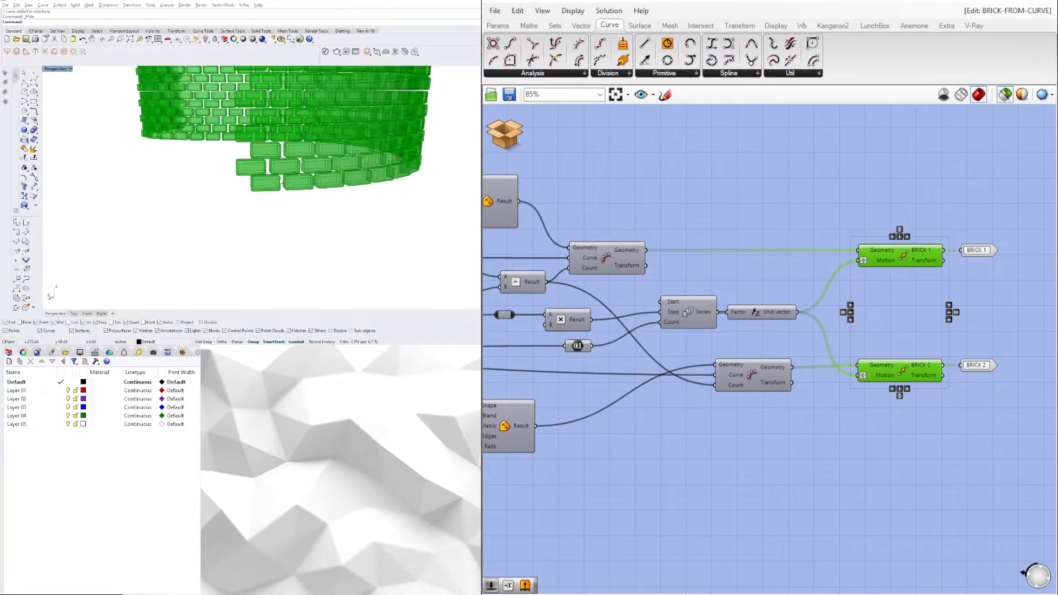
mouse_move(271, 222)
right_mouse_down()
mouse_move(338, 208)
mouse_move(220, 205)
mouse_move(274, 217)
mouse_move(303, 208)
right_mouse_up()
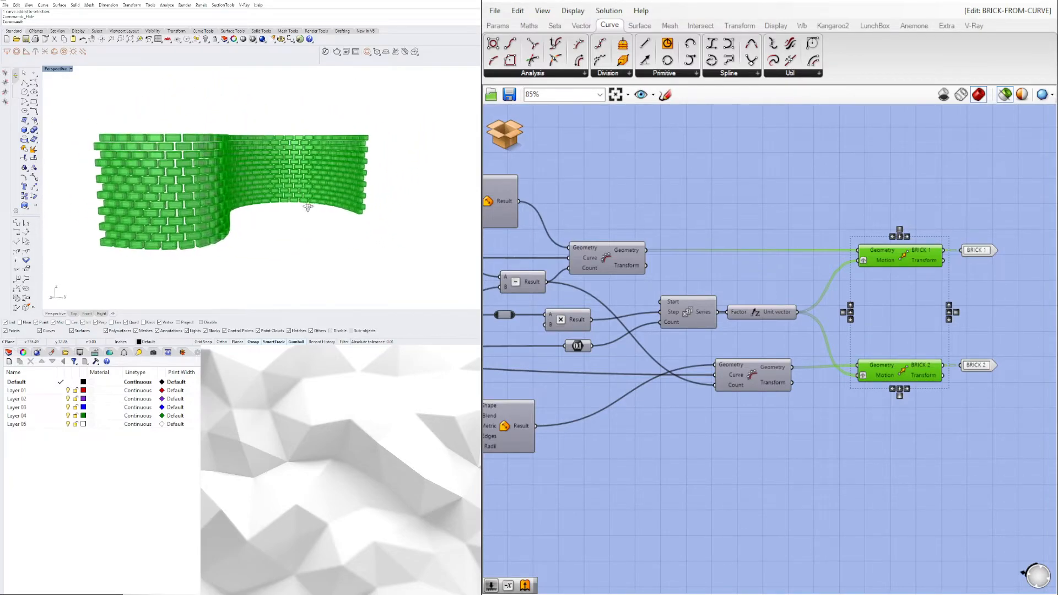
Step: Save the cluster changes, return to the parent document and highlight the output geometry parameter to view the wall
left_click(861, 210)
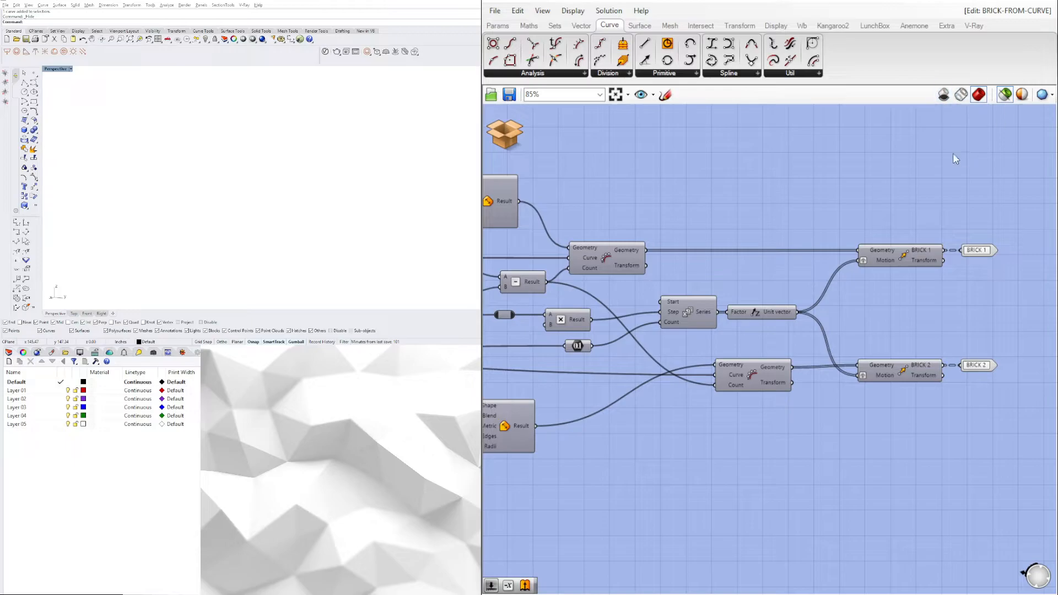
left_click(491, 124)
left_click(516, 139)
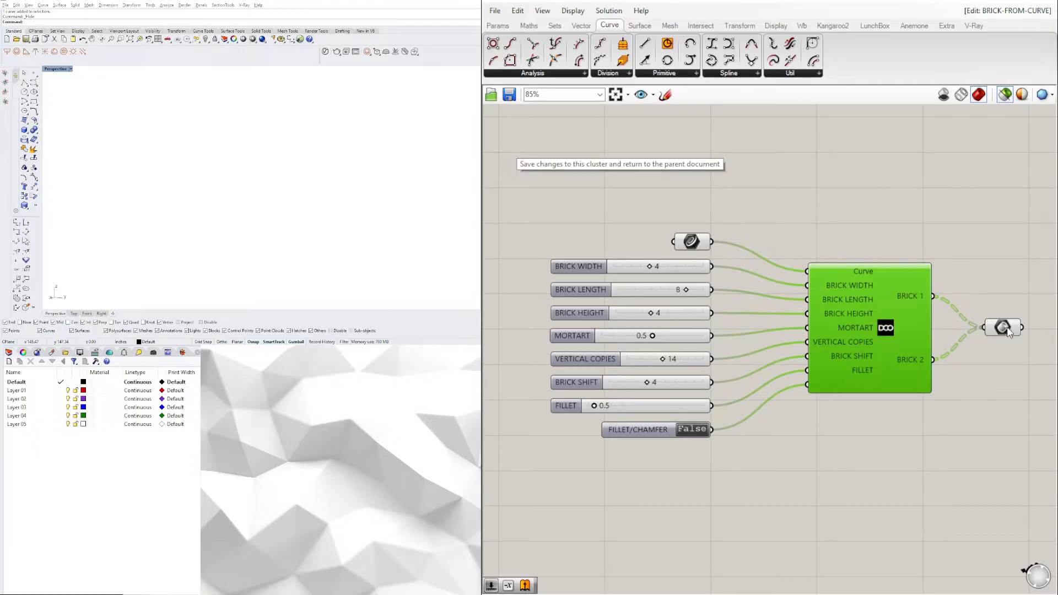
left_click(1004, 328)
right_click_drag(185, 256, 248, 217)
scroll(253, 196, "down", 5)
left_click(34, 83)
left_click(210, 267)
left_click(220, 244)
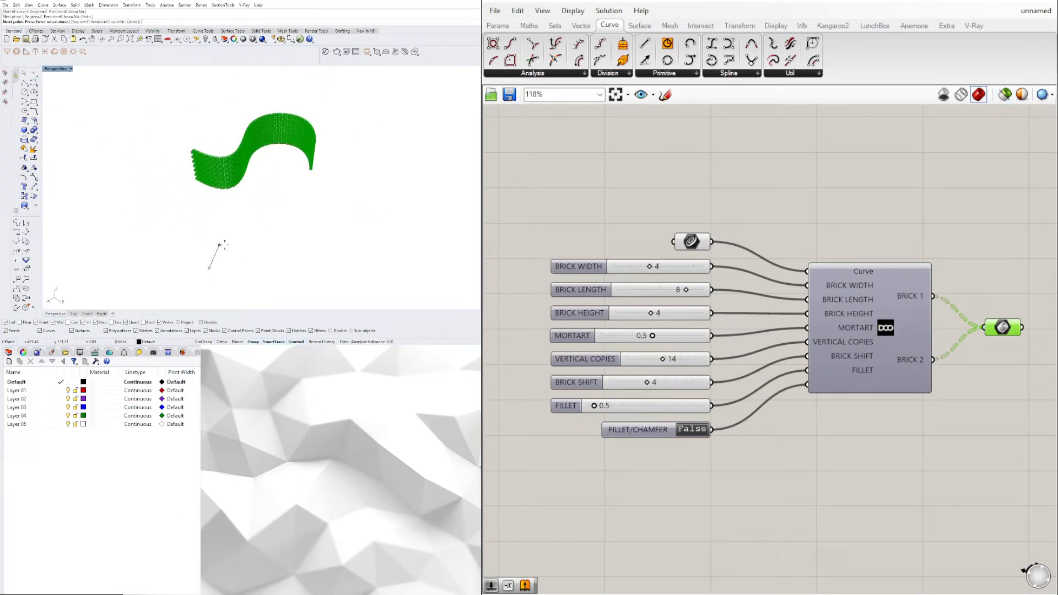
left_click(248, 248)
left_click(268, 223)
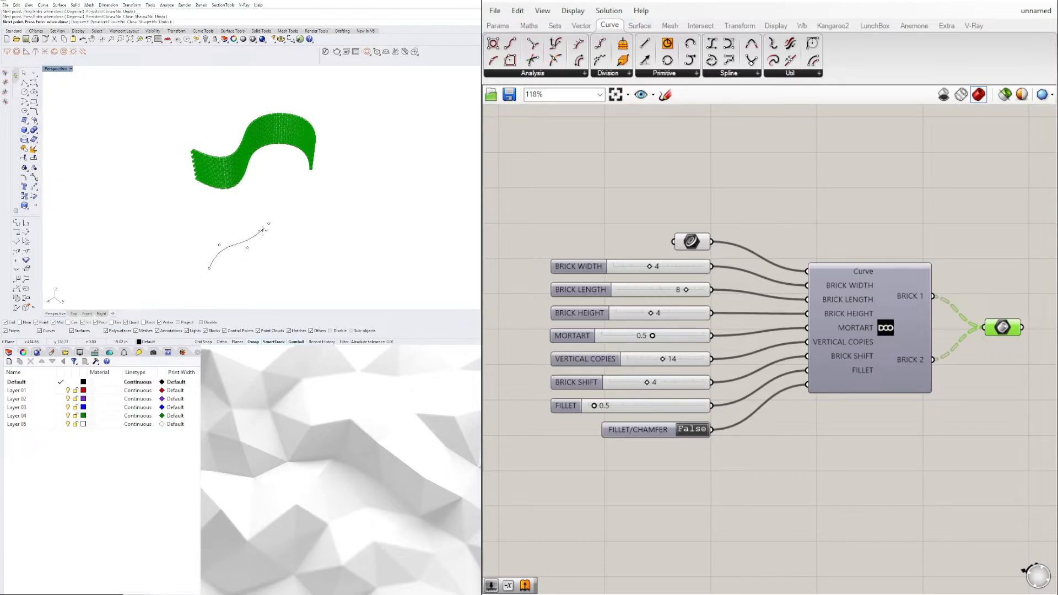
key("Escape")
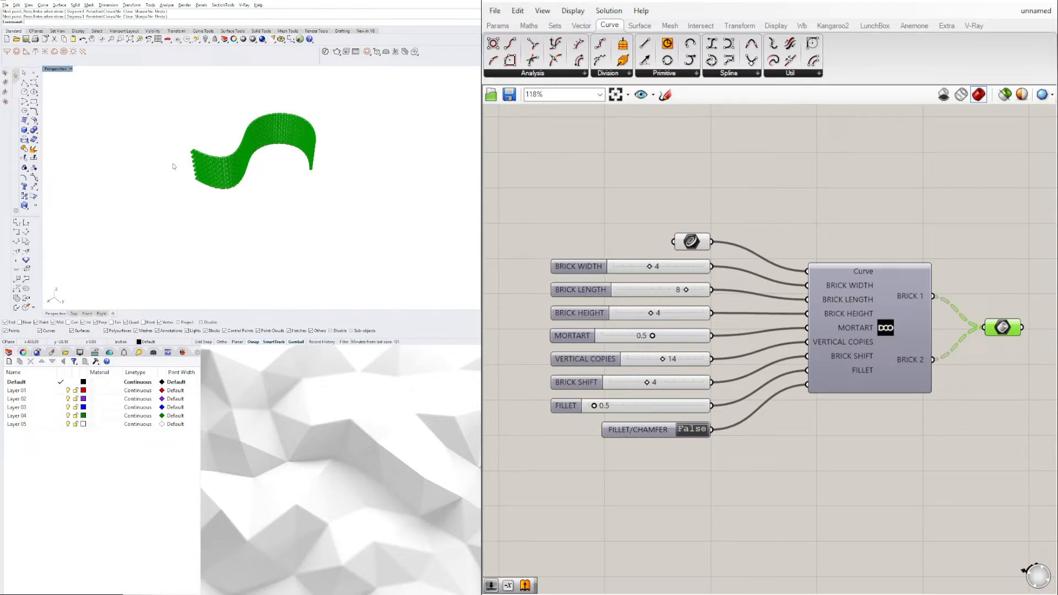
Step: Draw a three-point V-shaped polyline in front of the wall and set it as the cluster's curve input
left_click(24, 83)
left_click(172, 252)
left_click(222, 215)
left_click(282, 247)
key("Return")
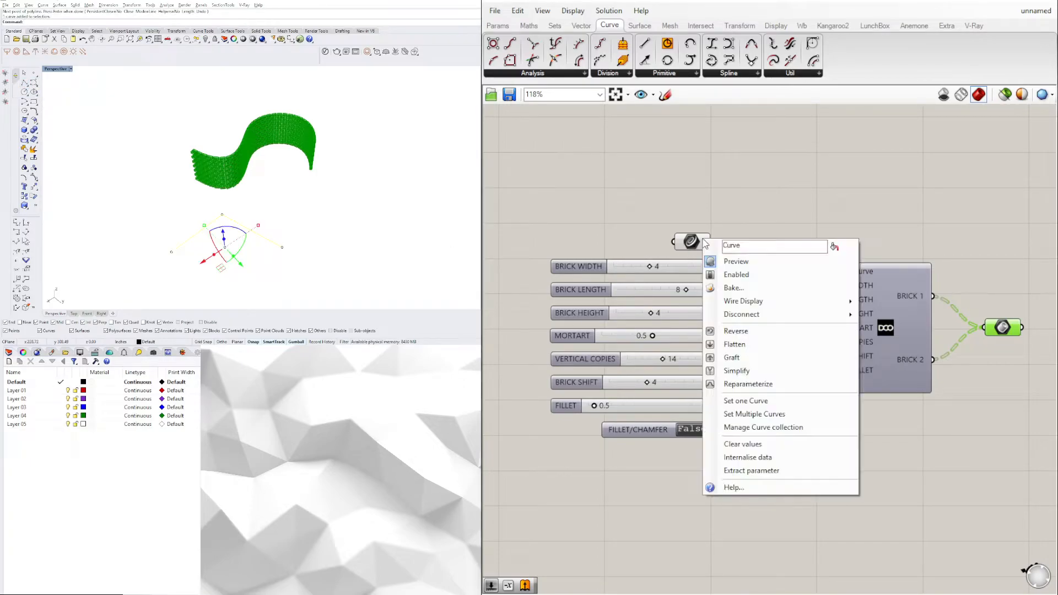
right_click(702, 242)
left_click(698, 402)
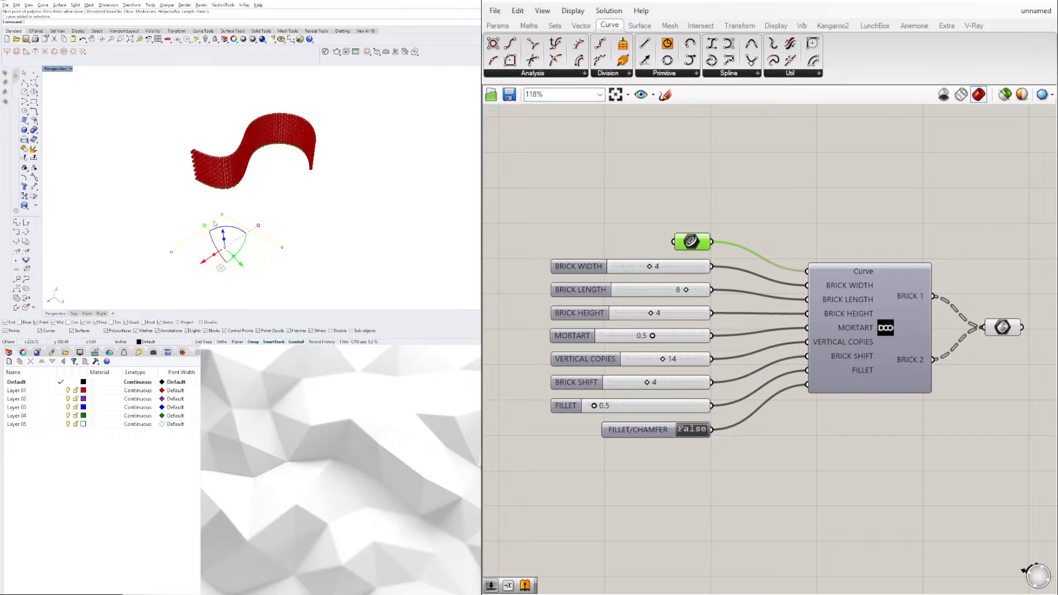
scroll(185, 243, "up", 10)
scroll(182, 204, "down", 5)
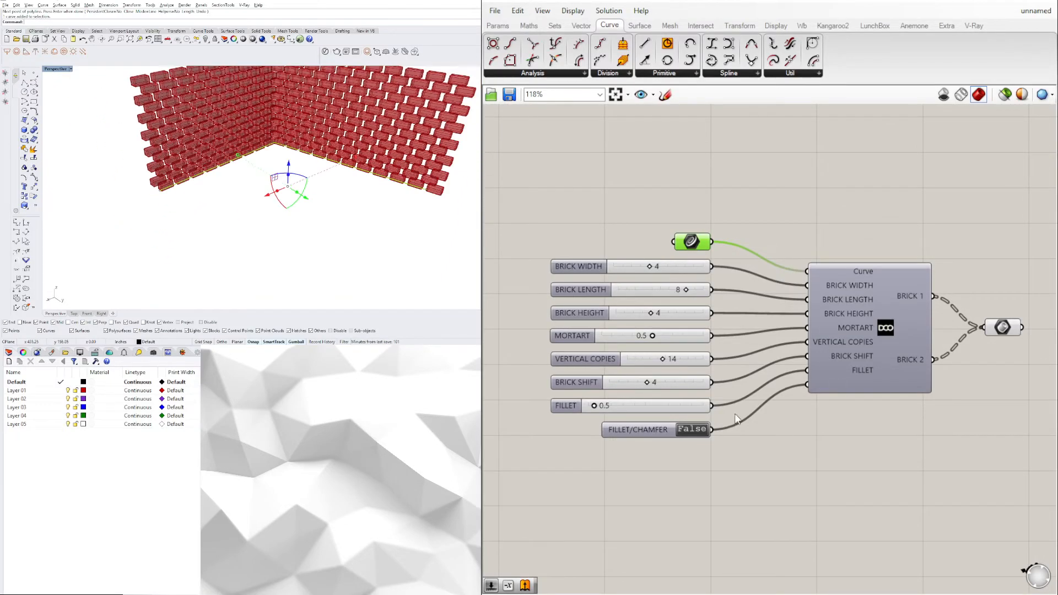
Step: Set BRICK SHIFT to 0 and examine how the bricks meet at the wall's corner
scroll(598, 394, "up", 5)
left_click_drag(632, 354, 612, 350)
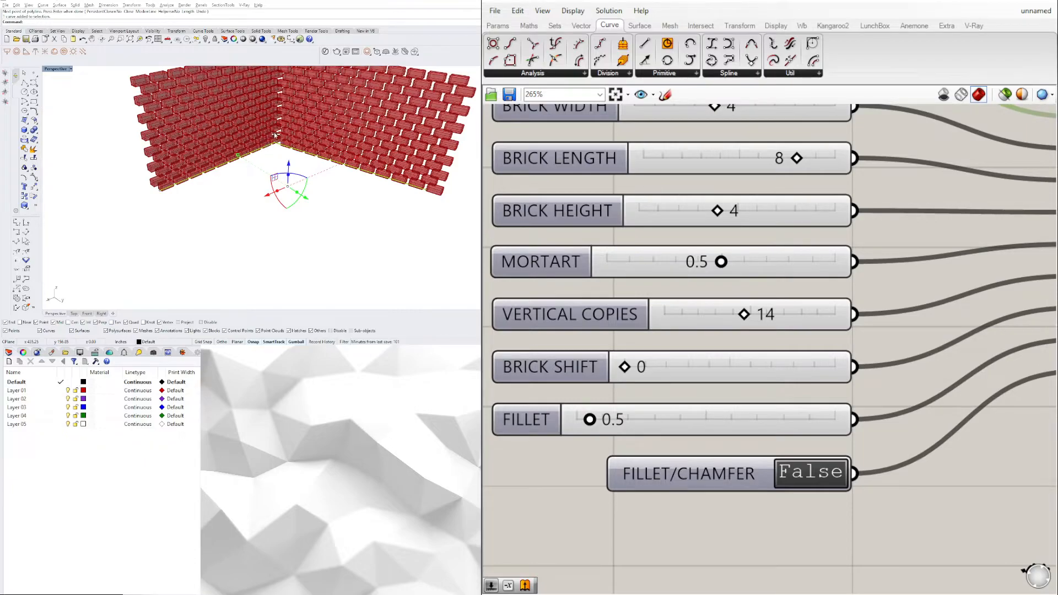
right_click_drag(279, 121, 279, 159)
scroll(269, 104, "up", 7)
scroll(279, 159, "down", 7)
right_click_drag(207, 172, 395, 199)
scroll(217, 213, "up", 6)
scroll(285, 192, "up", 6)
scroll(395, 199, "down", 8)
right_click_drag(319, 159, 261, 191)
Step: Turn on the polyline's control points and move its end point to change the wall's corner angle
left_click(413, 213)
right_click_drag(399, 213, 340, 236, "shift")
left_click_drag(347, 228, 249, 161)
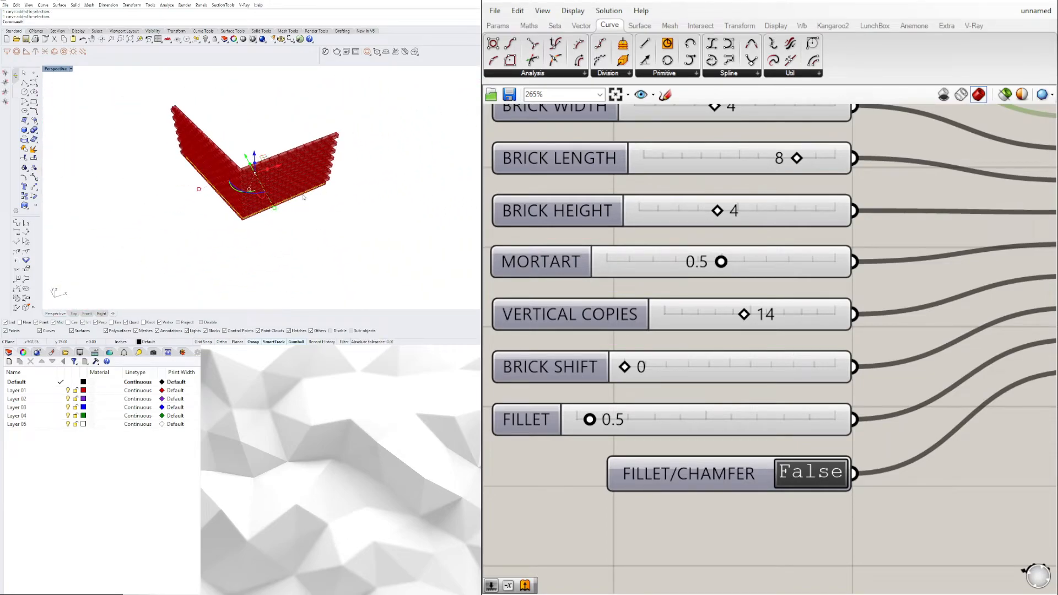
key("F10")
left_click_drag(340, 199, 383, 205)
left_click_drag(326, 168, 380, 227)
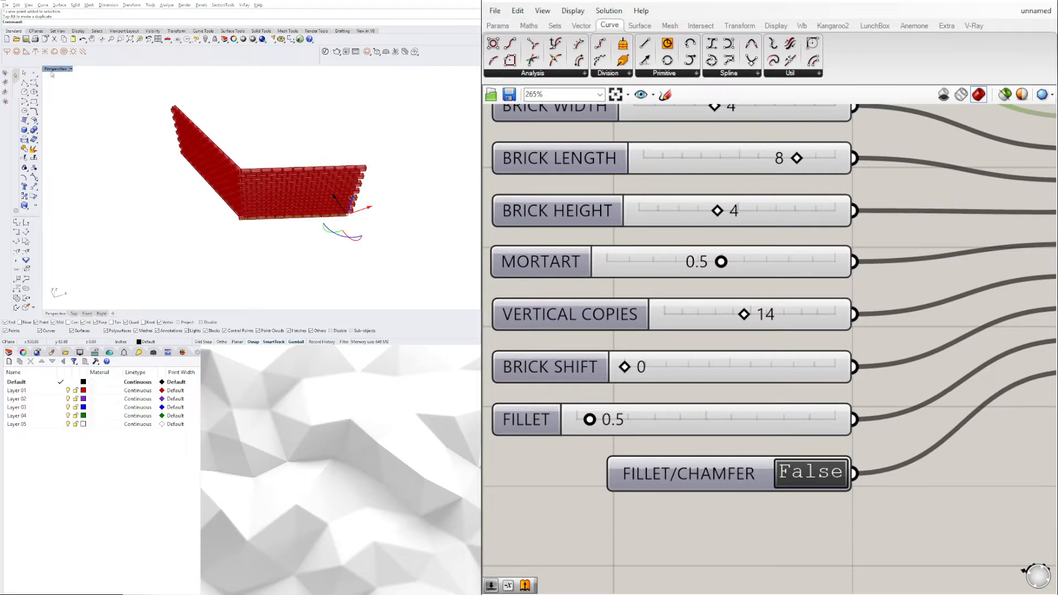
Step: Draw an arch-shaped control point curve with four points in front of the angled wall
left_click(34, 83)
left_click(104, 272)
left_click(105, 208)
left_click(194, 228)
left_click(202, 289)
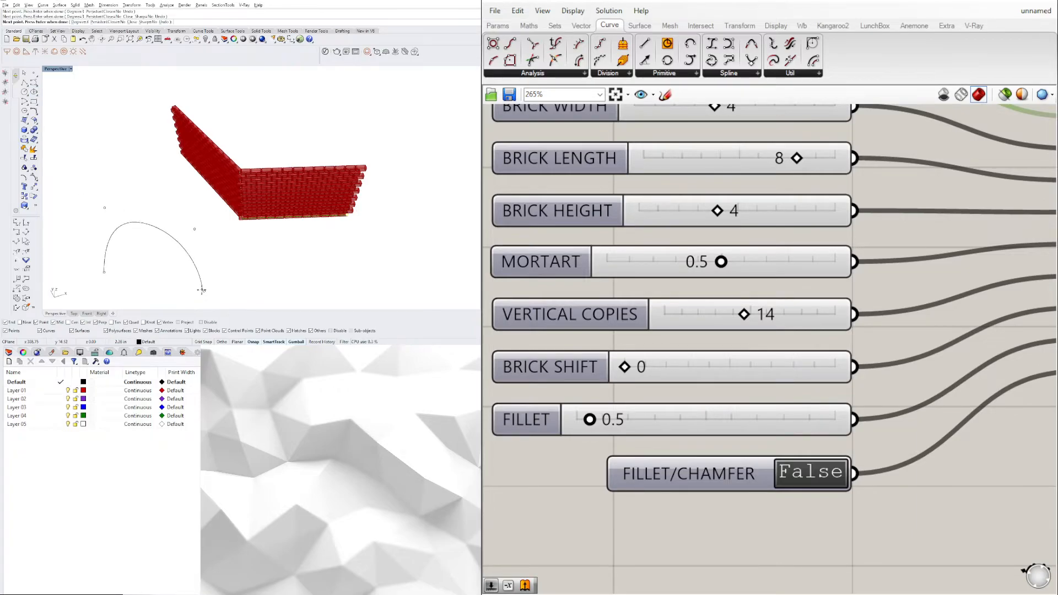
key("Return")
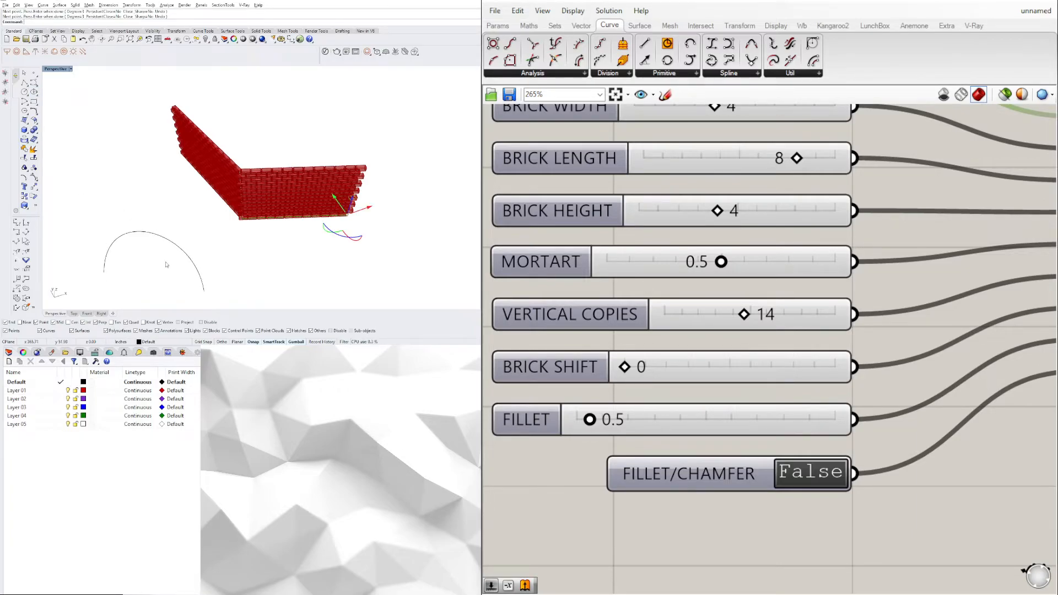
Step: Set the arch-shaped curve as the single curve input of the brick cluster and examine the resulting wall
left_click(166, 236)
scroll(909, 372, "down", 2)
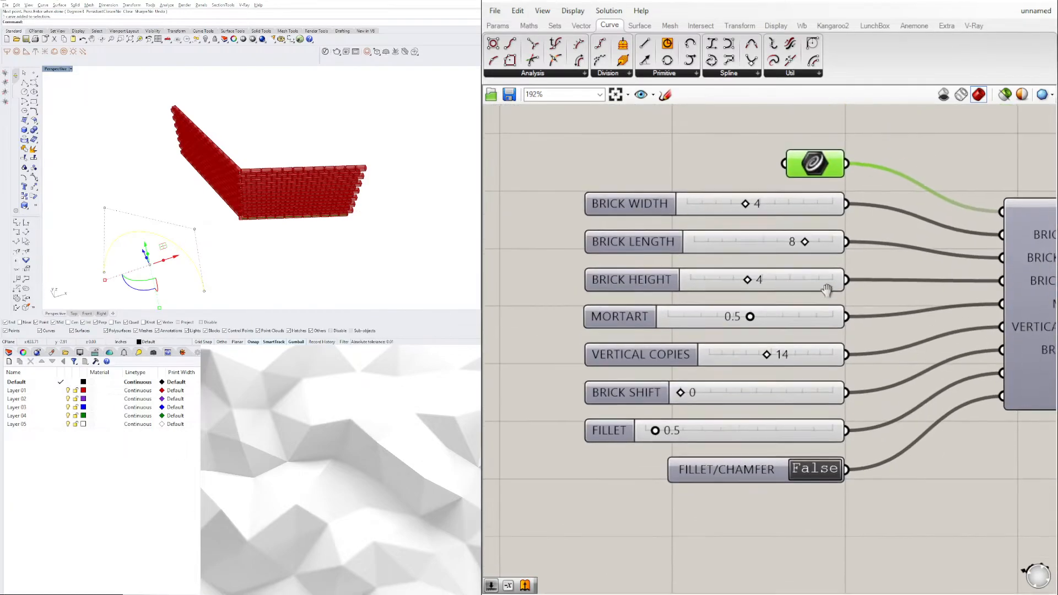
right_click(802, 169)
left_click(865, 341)
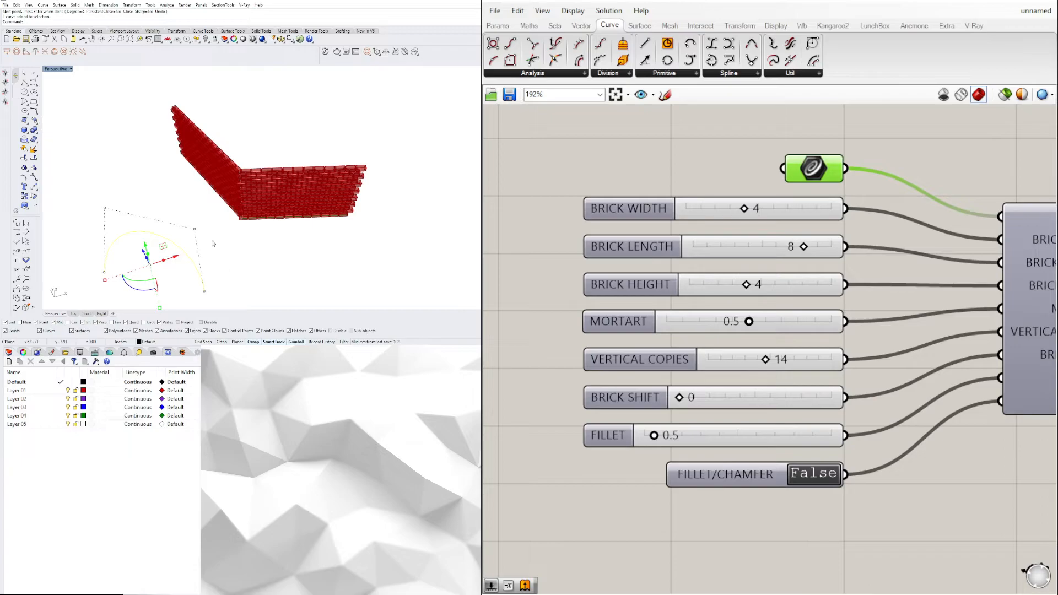
right_click(815, 168)
left_click(860, 330)
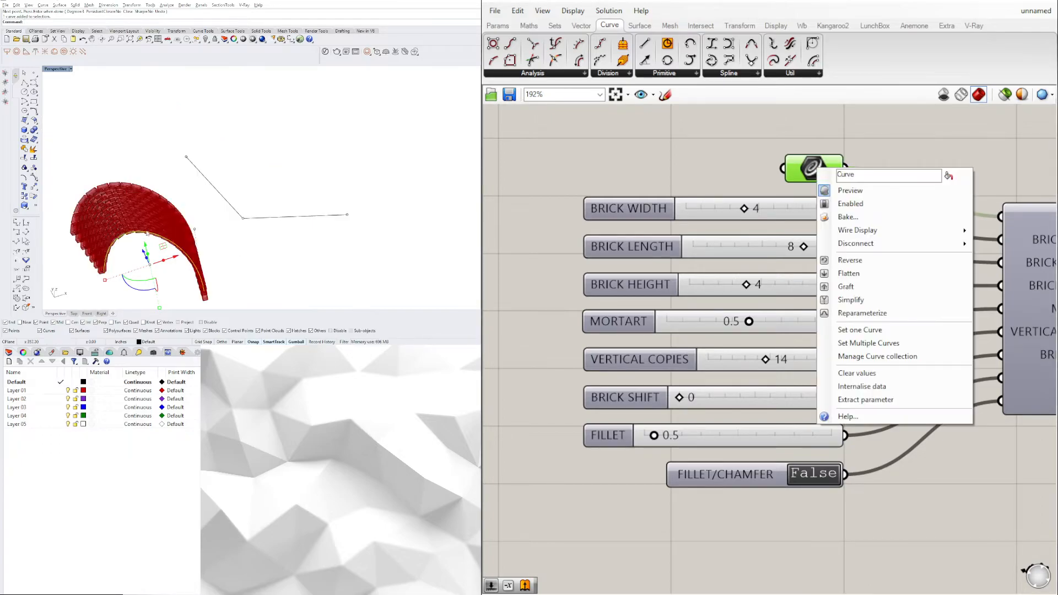
right_click_drag(179, 270, 172, 210)
scroll(172, 210, "down", 3)
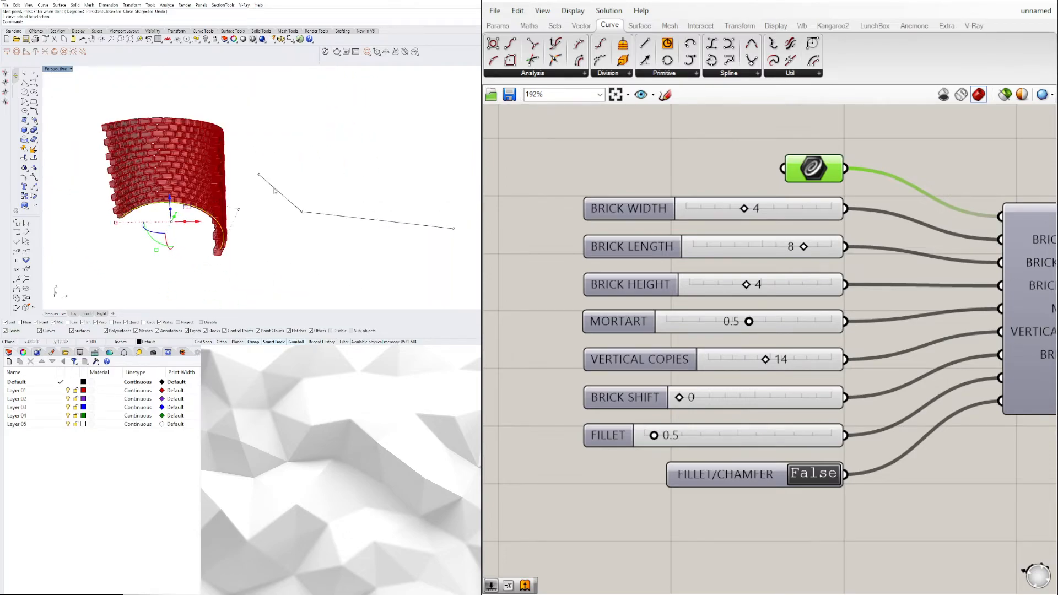
Step: Try to assign the arch-shaped curve and the V-shaped polyline together as multiple curve inputs
right_click(811, 178)
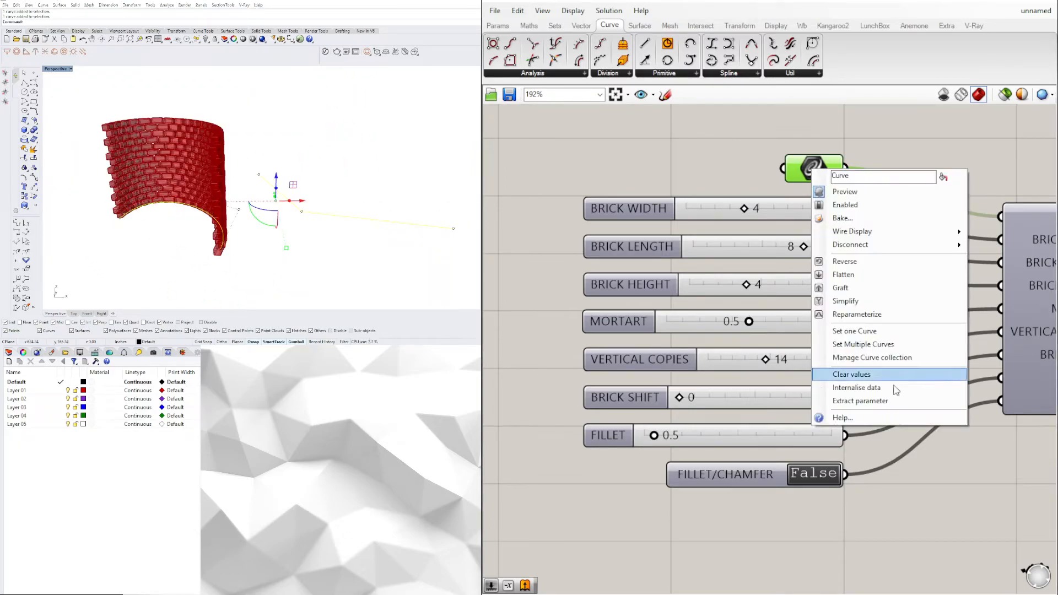
left_click(865, 345)
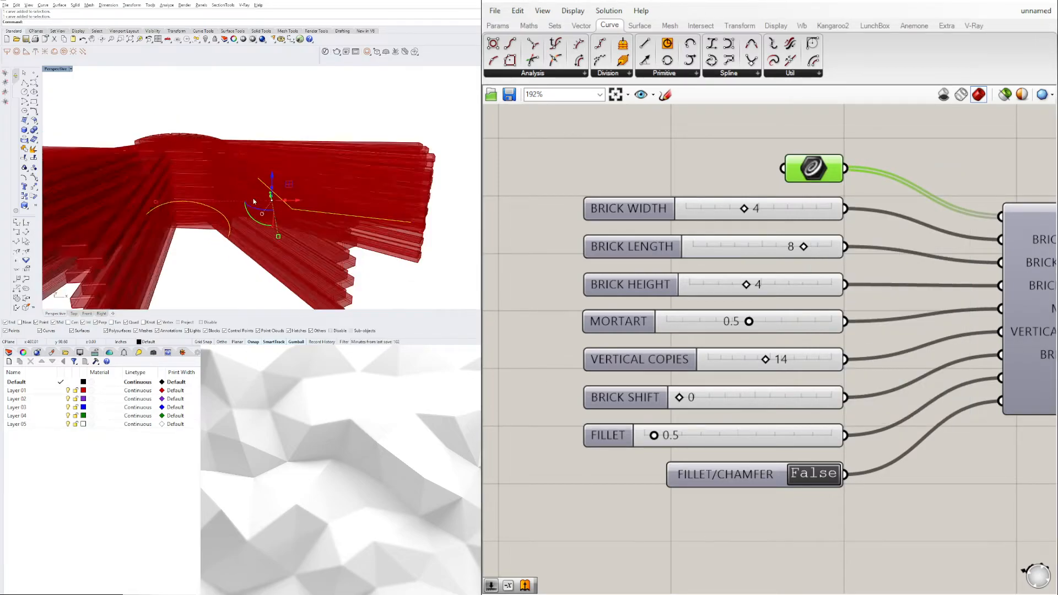
key("ctrl+z")
right_click_drag(329, 217, 274, 175)
scroll(301, 168, "down", 4)
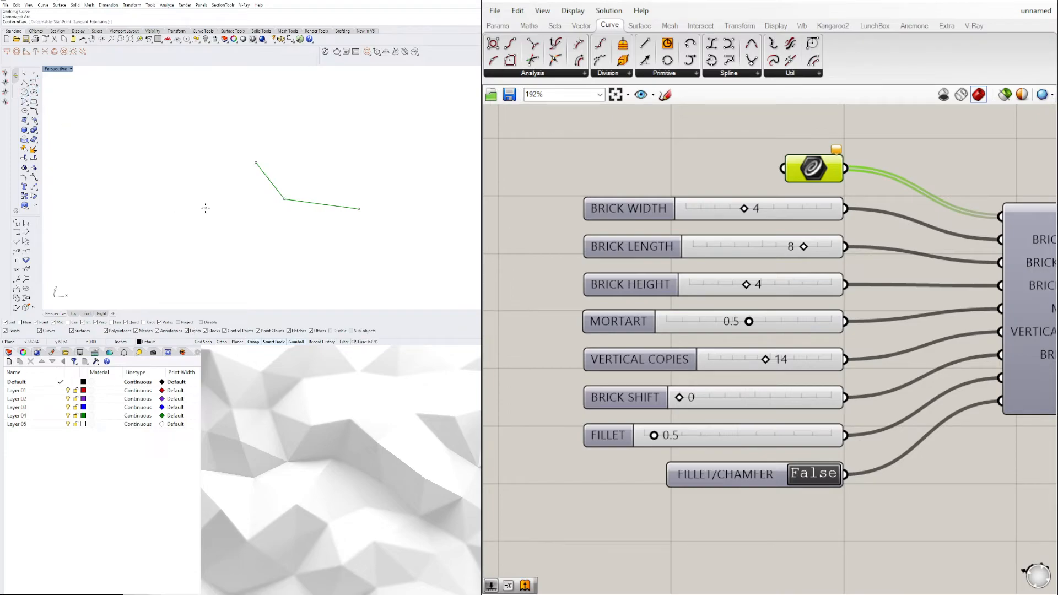
Step: Draw a wide centre-based arc beside the V-shaped polyline and assign it as the cluster's curve input
left_click(282, 226)
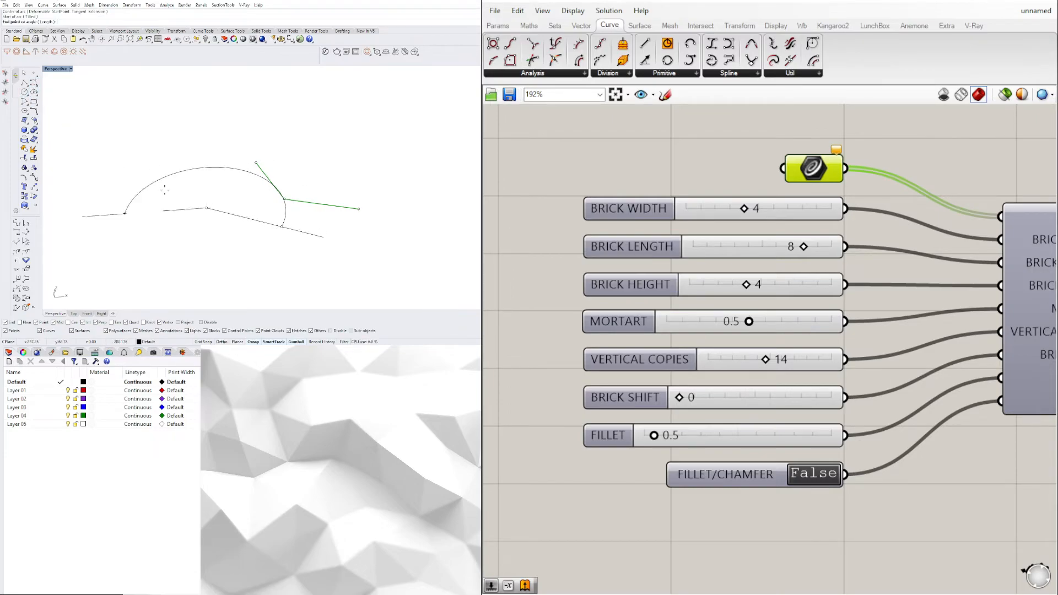
left_click(130, 200)
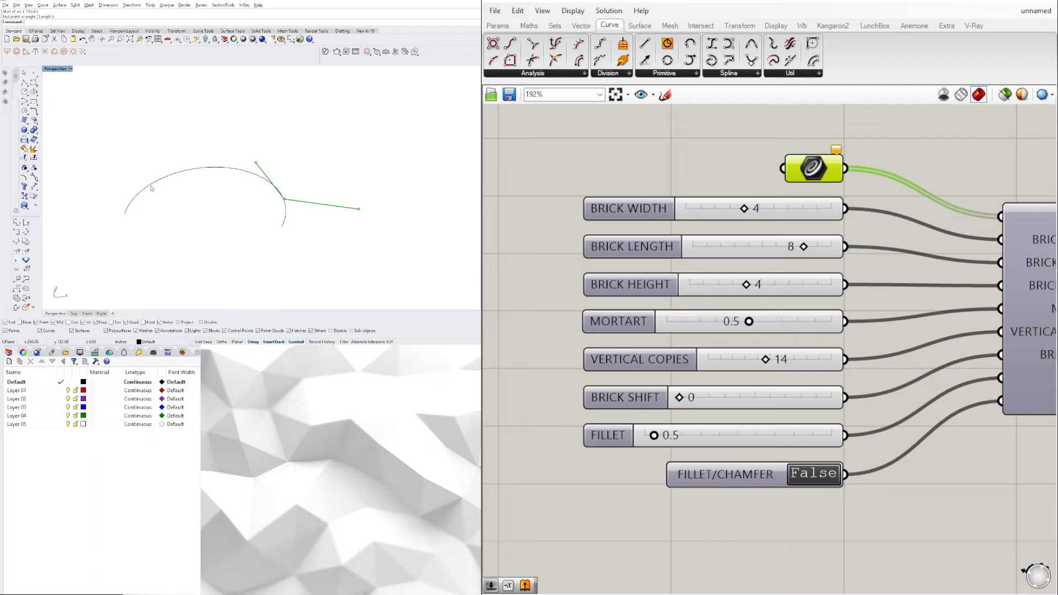
right_click(806, 161)
left_click(873, 346)
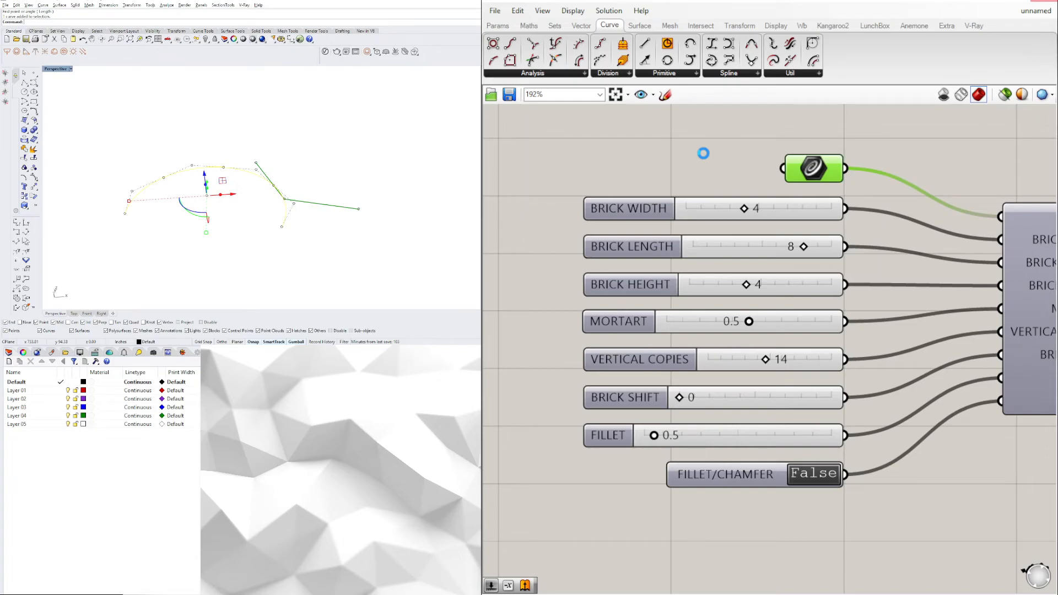
Step: Delete the leftover V-shaped polyline and examine the brick wall along the arc
right_click_drag(103, 203, 374, 198)
scroll(192, 190, "down", 7)
left_click(240, 241)
scroll(219, 219, "up", 6)
left_click(212, 217)
right_click_drag(668, 290, 420, 144)
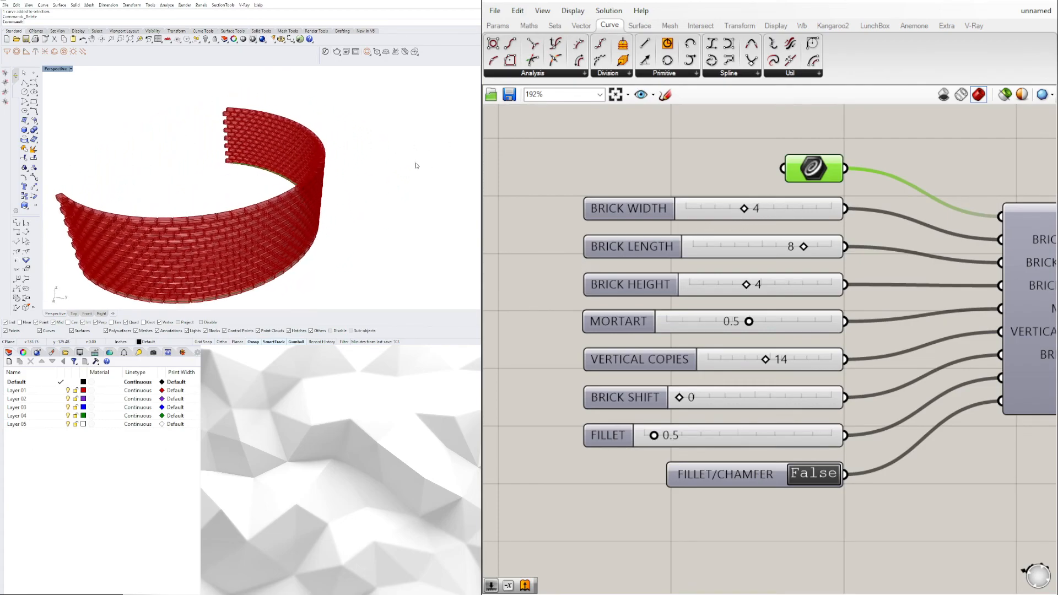